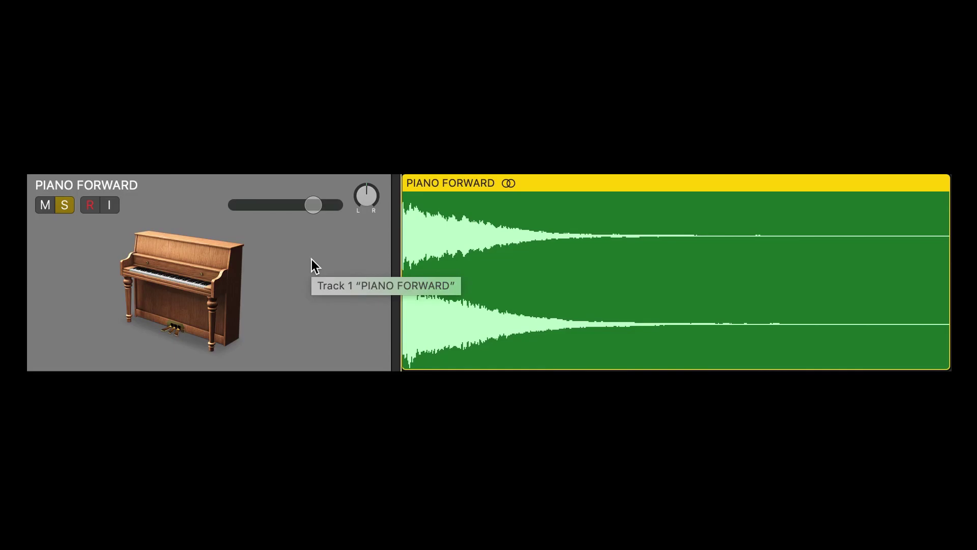
Start playback of the PIANO FORWARD piano track in Logic Pro
key(space)
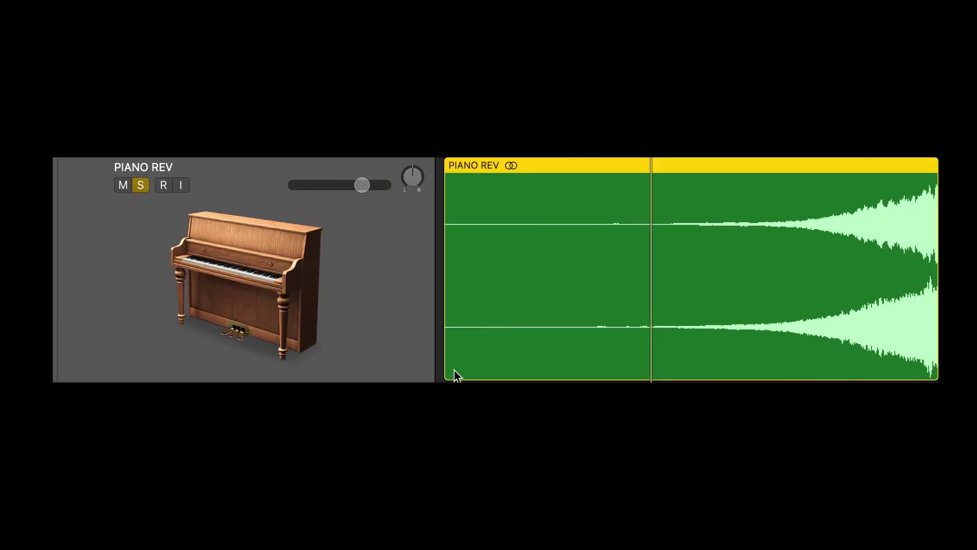
Trim the silent start off the PIANO REV region, move it to bar 1, and play it
drag(447, 369, 728, 364)
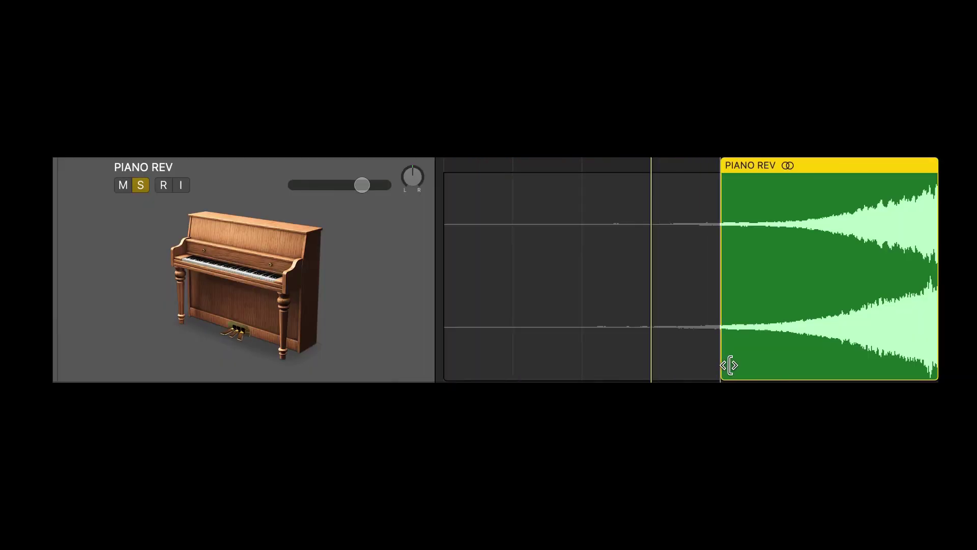
drag(840, 170, 509, 178)
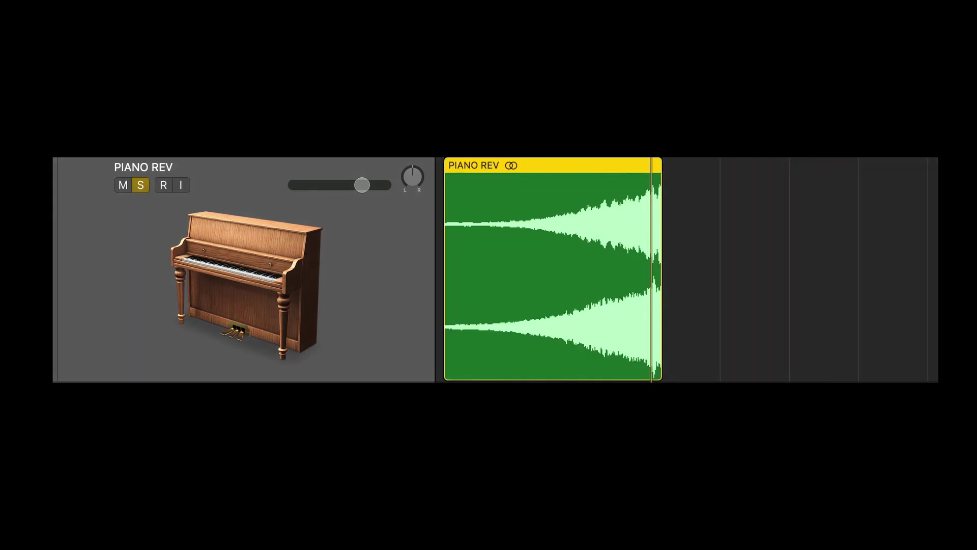
key(Return)
key(space)
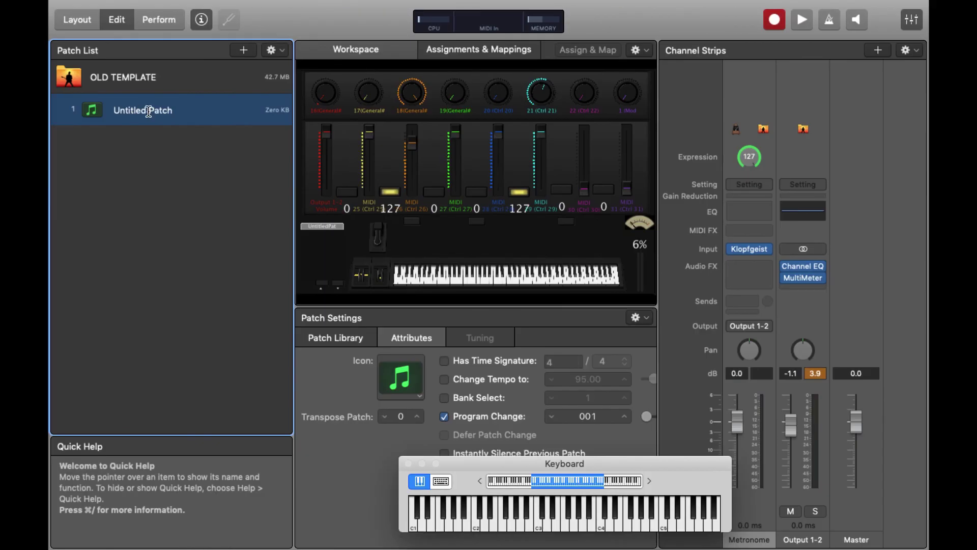
Rename Untitled Patch to 'REVERSE PIANO' in the Patch List
double_click(151, 116)
text(REV)
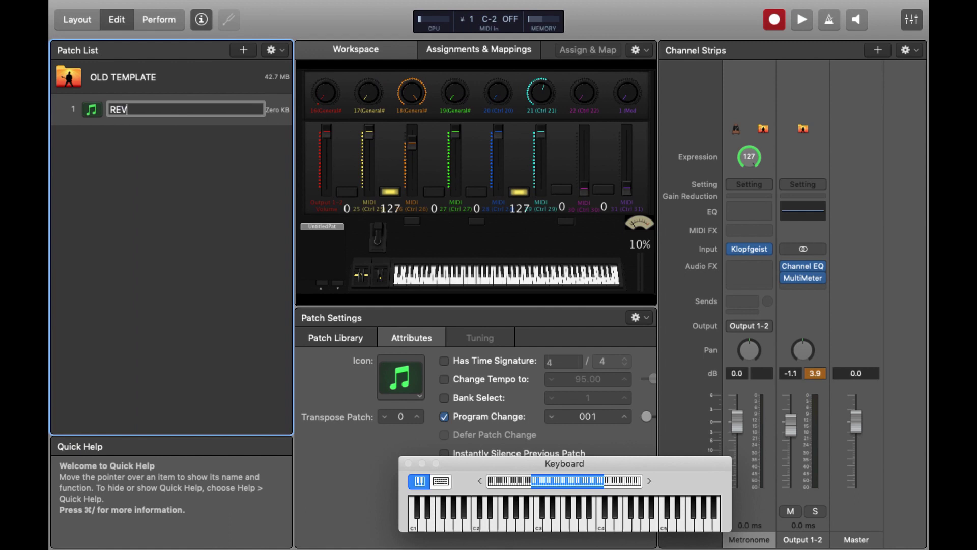
text(ERSE PIANO)
key(Return)
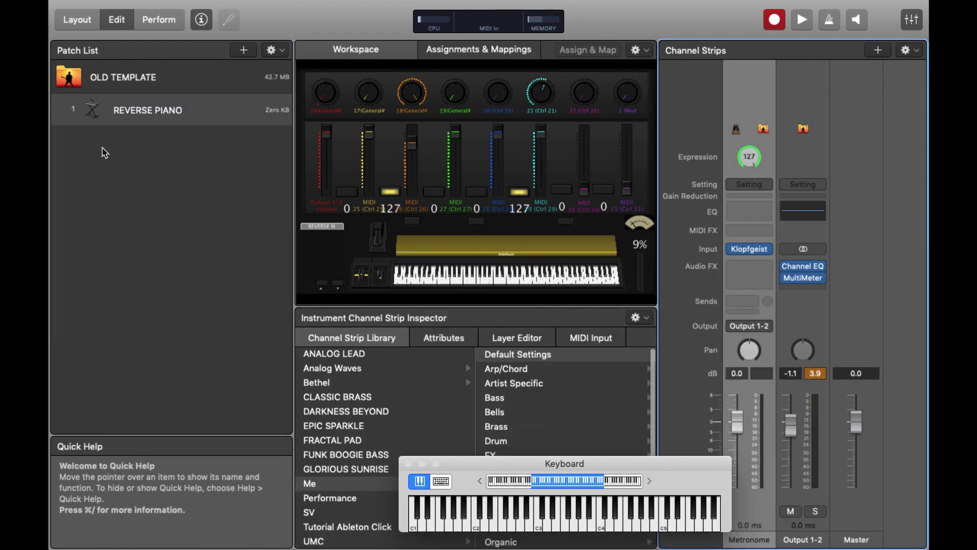
Load EXS24 on the channel and filter its sampler instrument list by 'IVY'
click(745, 250)
click(386, 89)
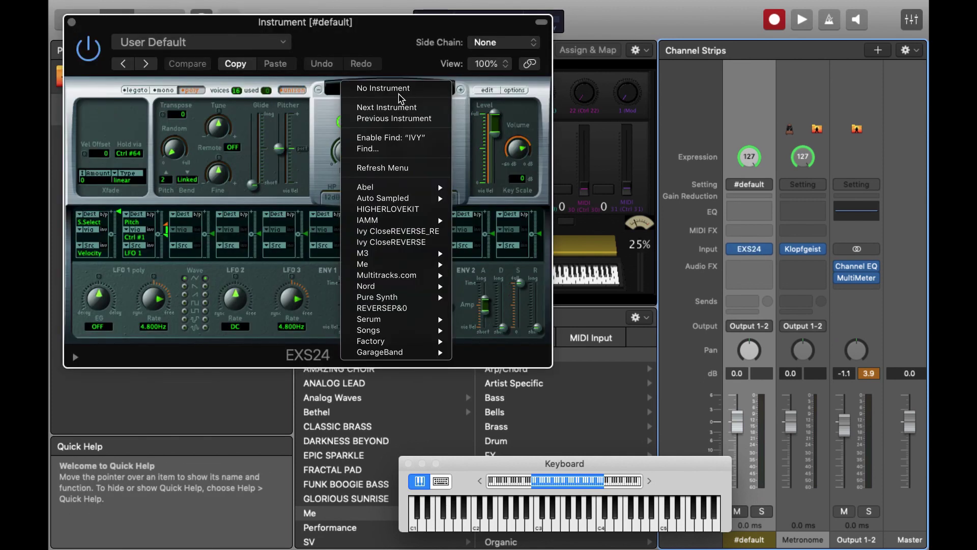
click(402, 152)
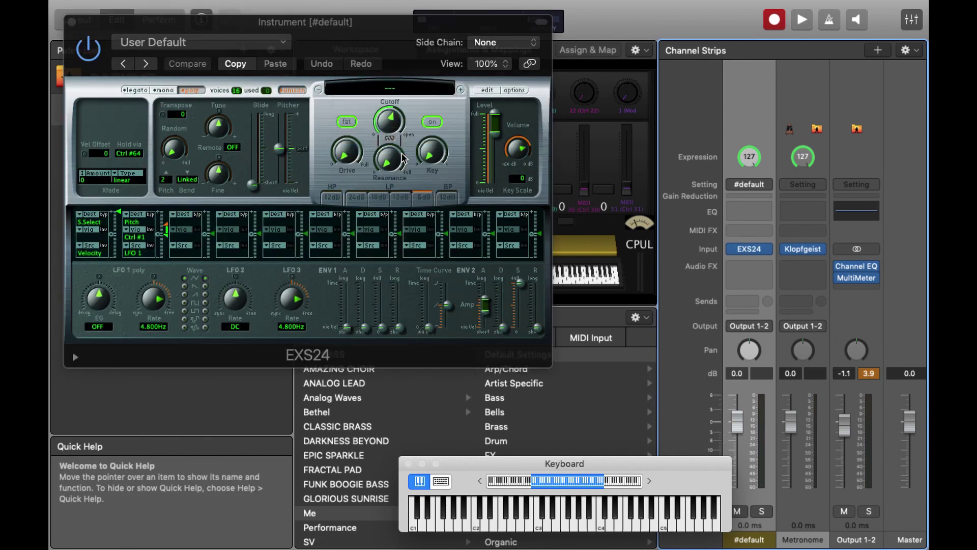
key(Return)
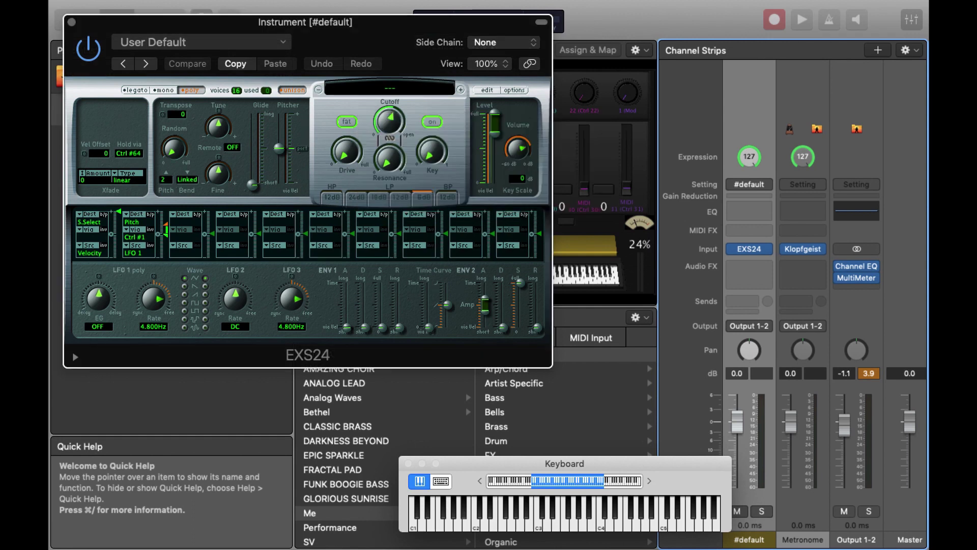
Load the Ivy Close sampler instrument, briefly stepping to Ivy Ambient and back
click(416, 91)
mouse_move(406, 211)
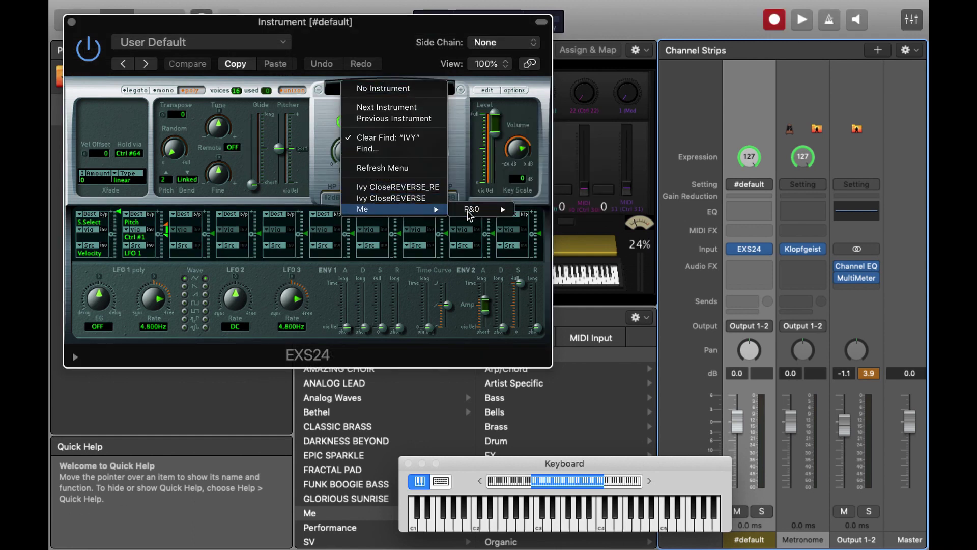
mouse_move(470, 213)
click(558, 224)
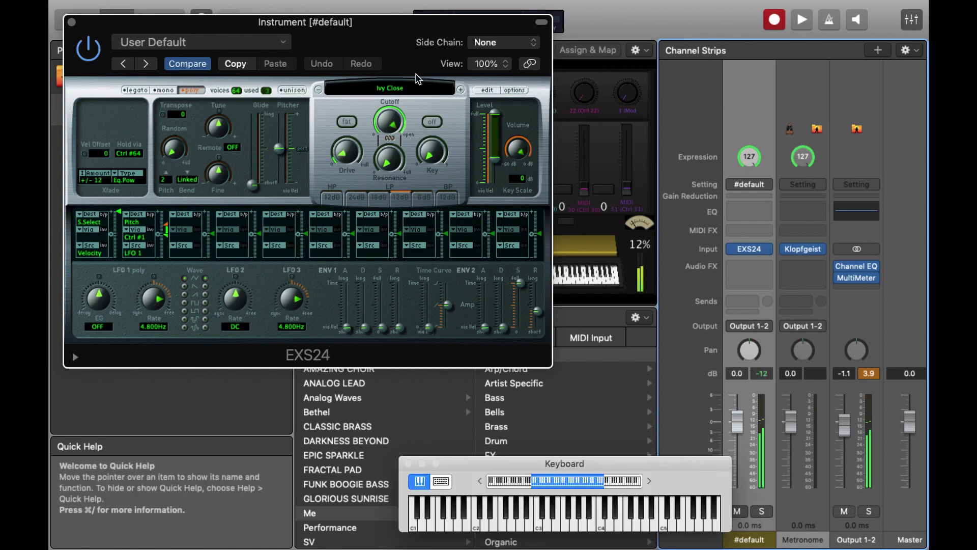
click(461, 91)
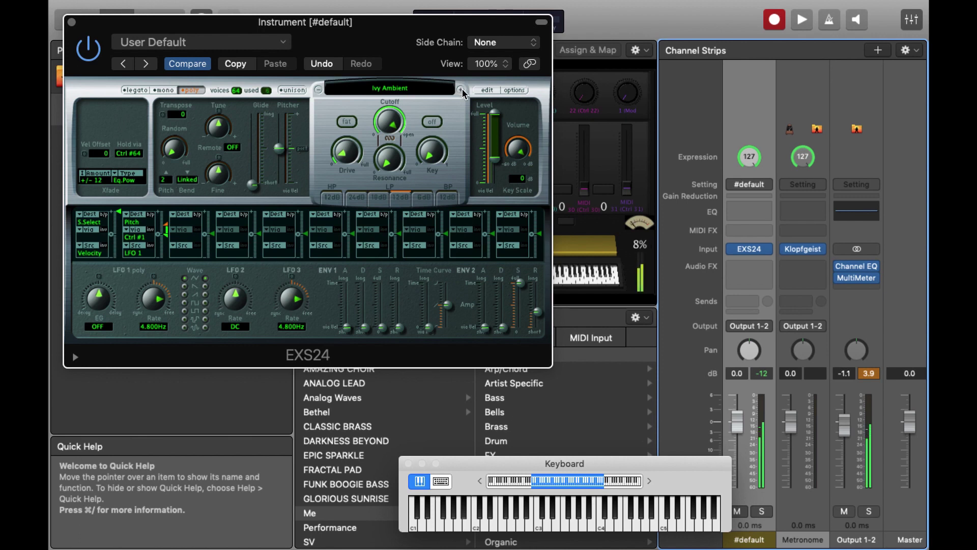
click(461, 90)
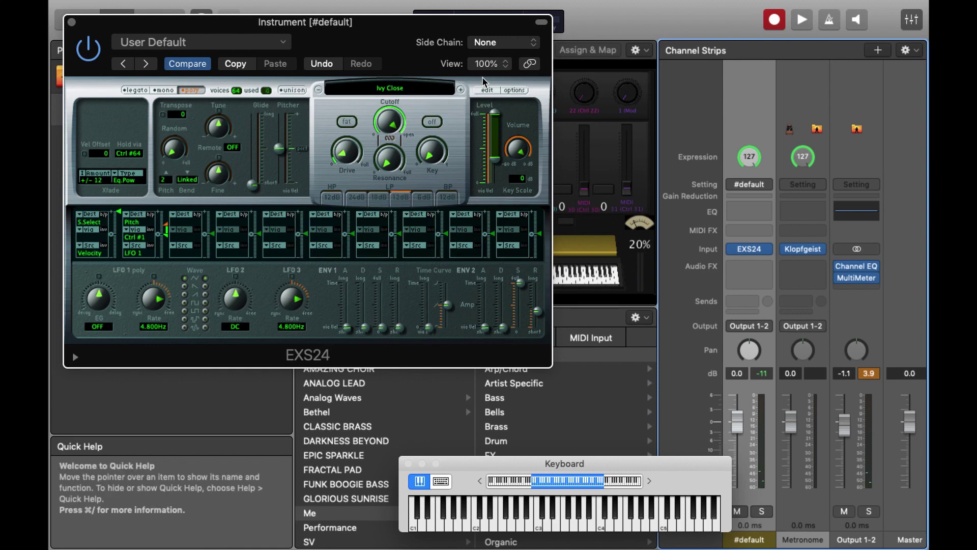
Open the Ivy Close zone editor and enable View > Zone: Sample columns
click(487, 90)
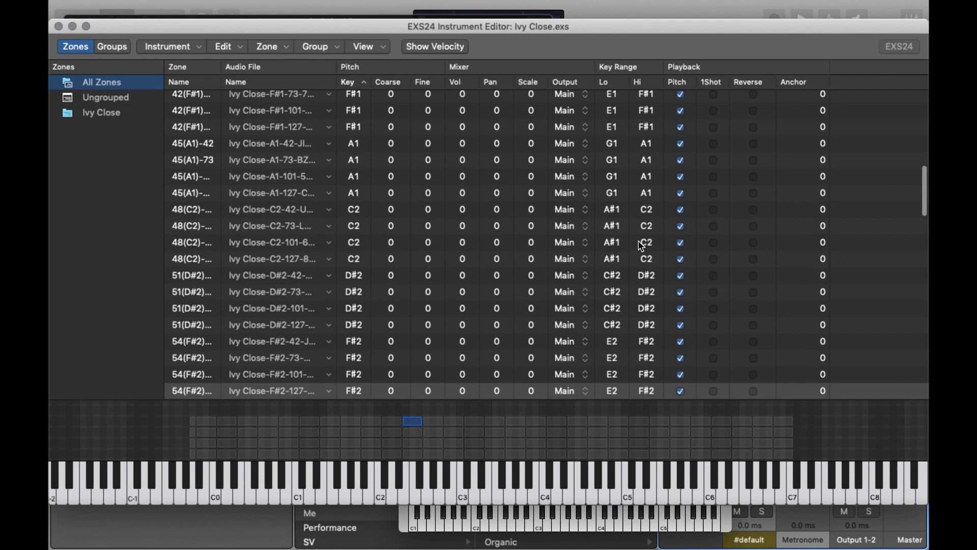
click(318, 46)
click(364, 46)
click(364, 46)
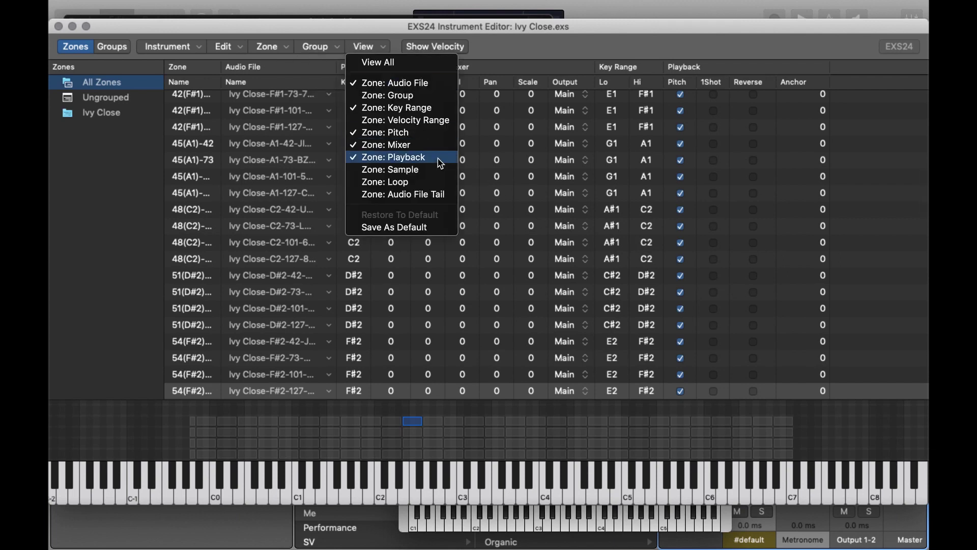
click(427, 170)
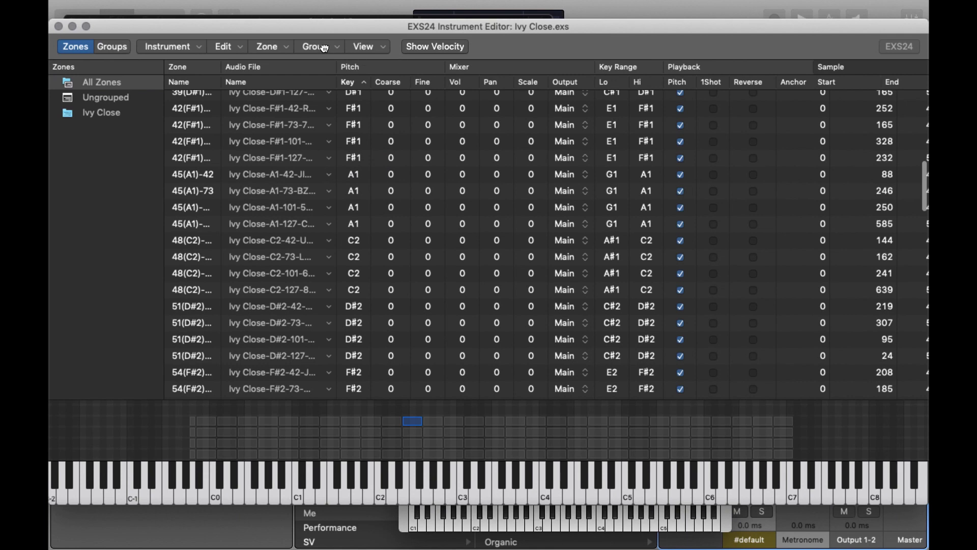
click(370, 47)
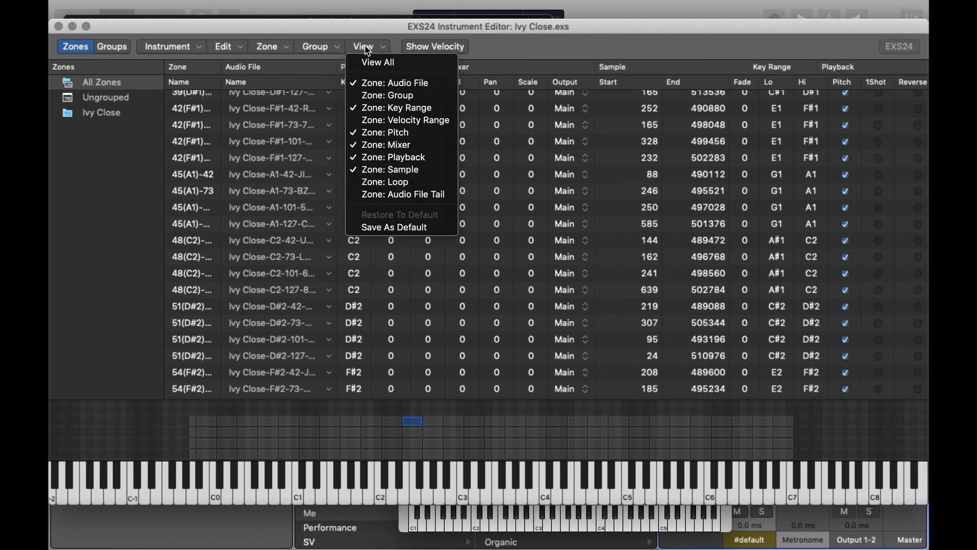
click(718, 94)
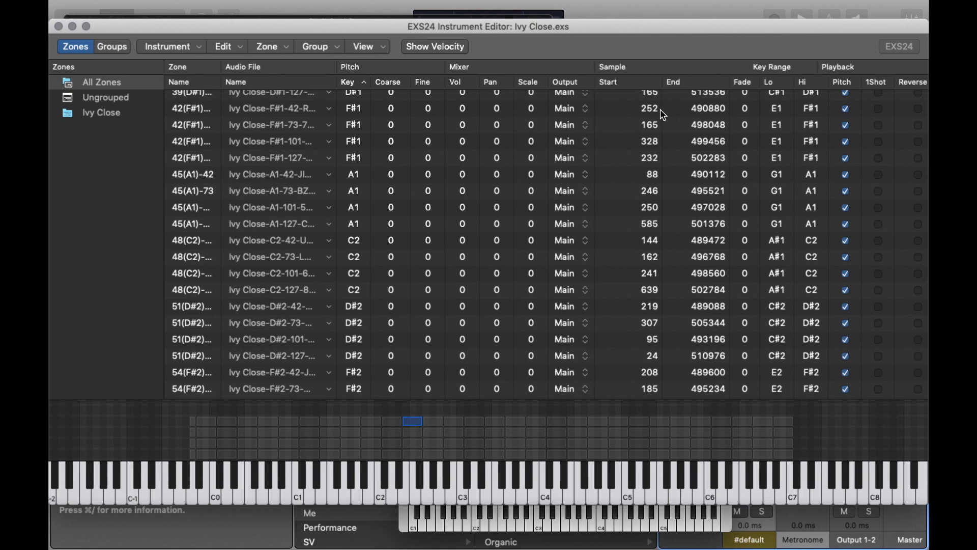
Select all zones and set their sample Start to 10000
click(625, 148)
key(super+a)
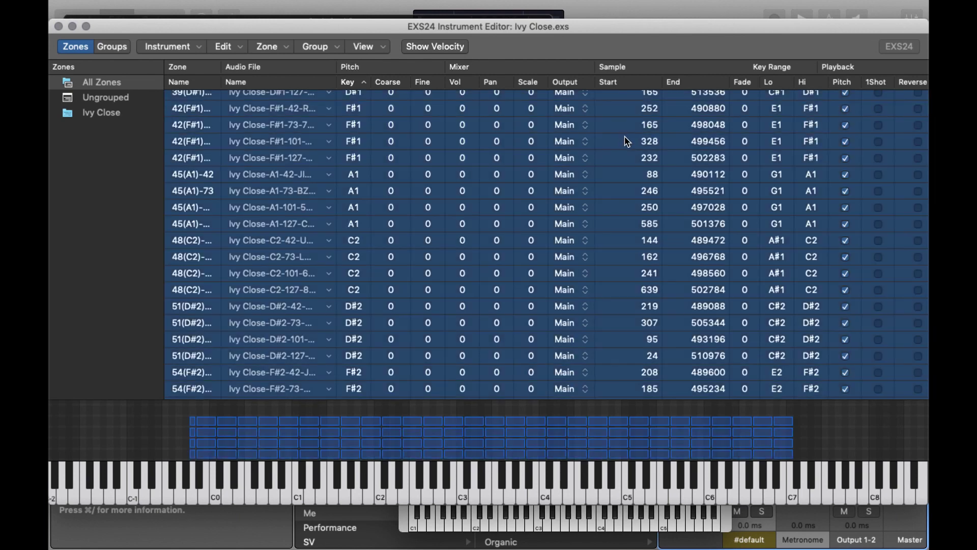
double_click(649, 192)
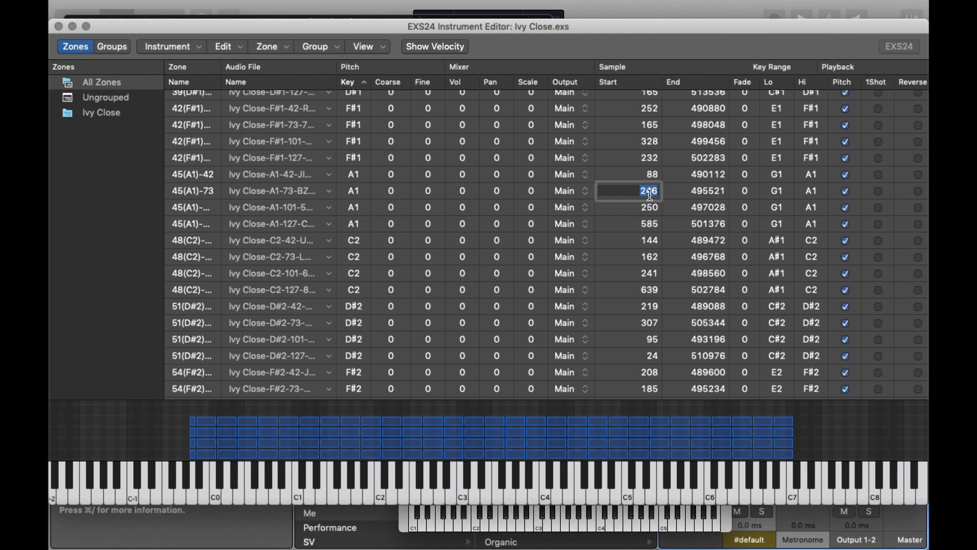
text(5000)
key(Return)
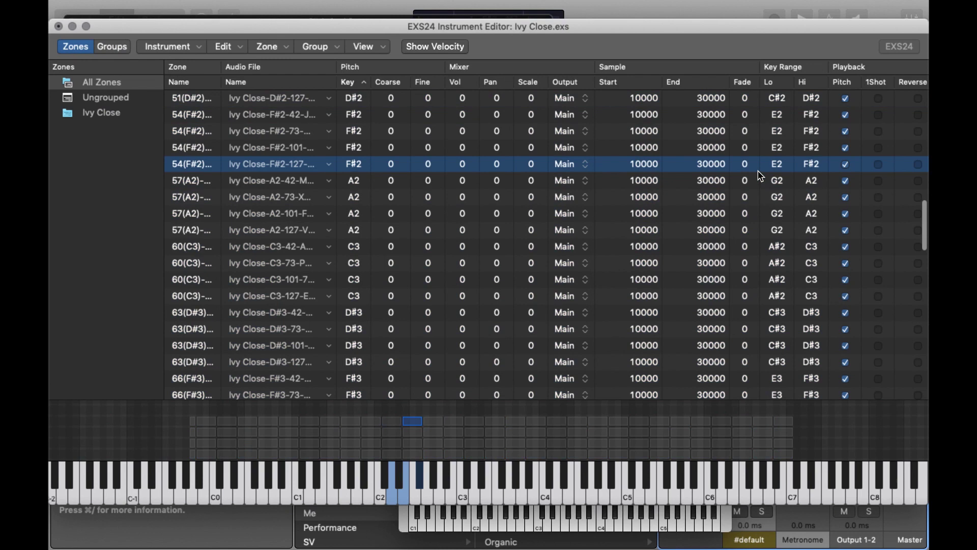
Select all zones and set their sample End to 400000
key(super+a)
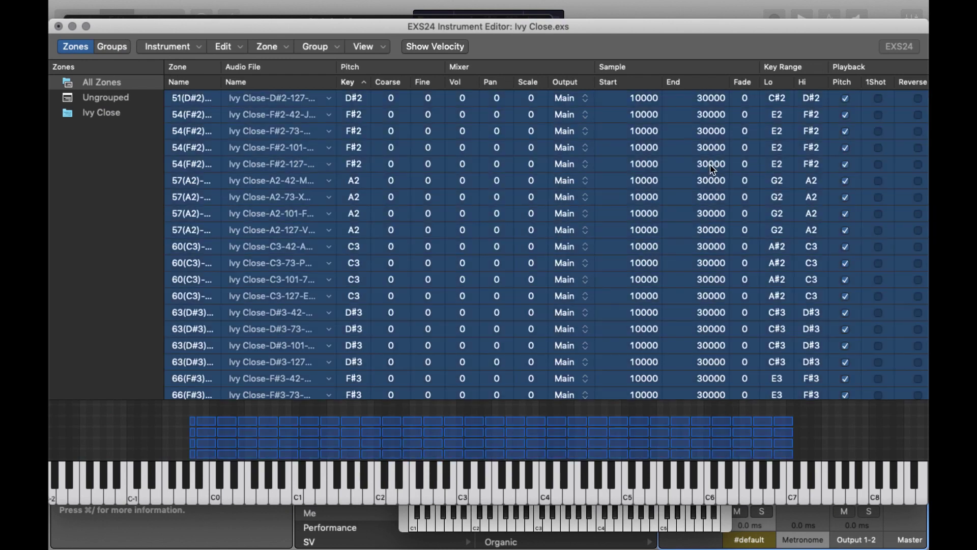
double_click(710, 163)
text(10)
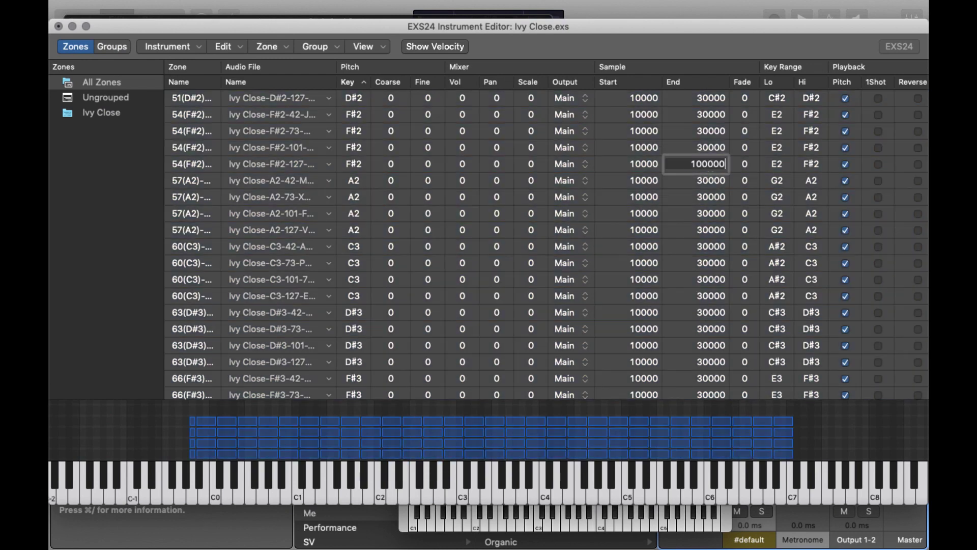
key(Return)
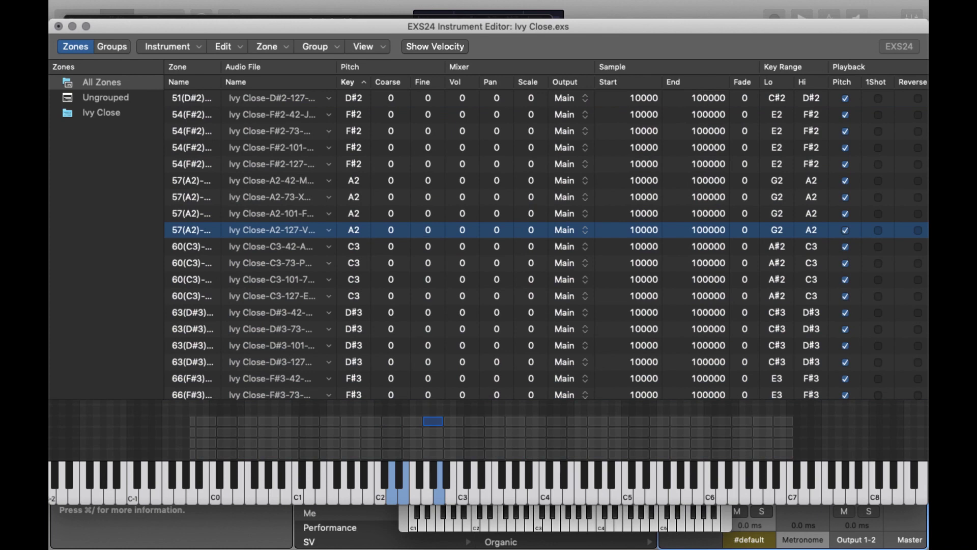
key(super+a)
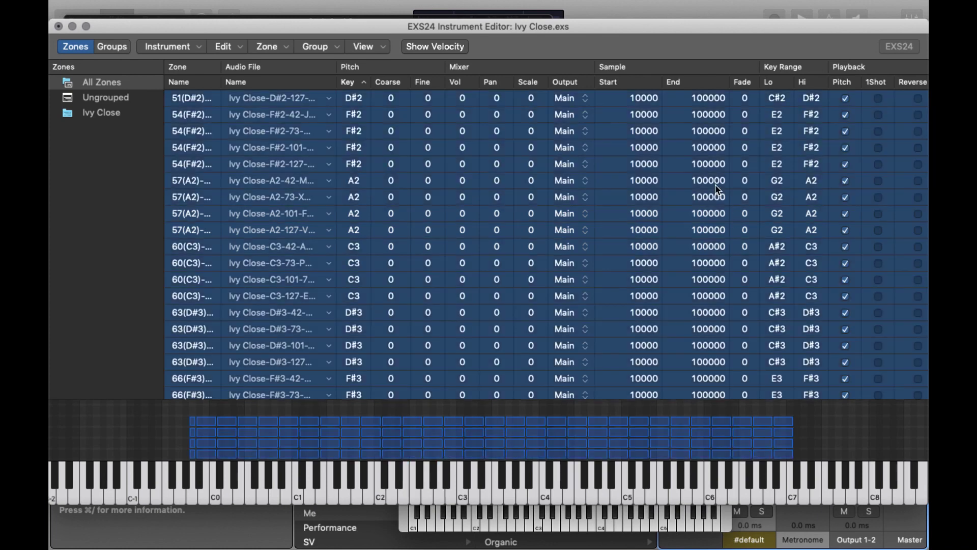
double_click(711, 178)
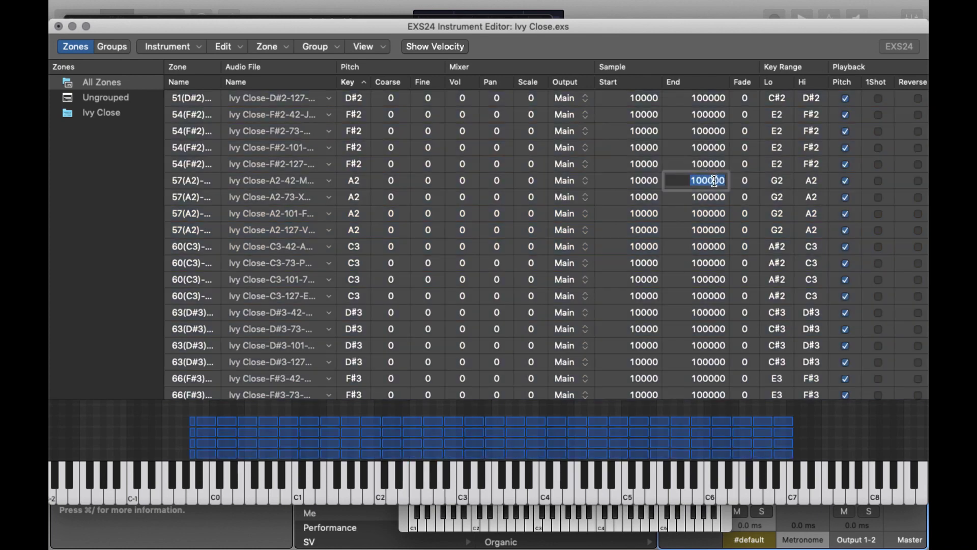
text(400000)
key(Return)
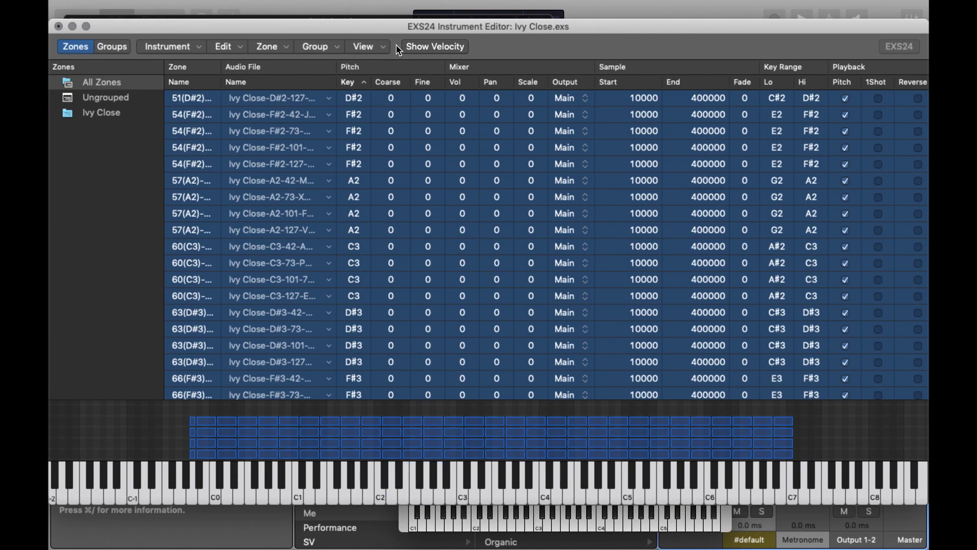
Hide the Audio File and Key Range columns from the zone table
click(360, 47)
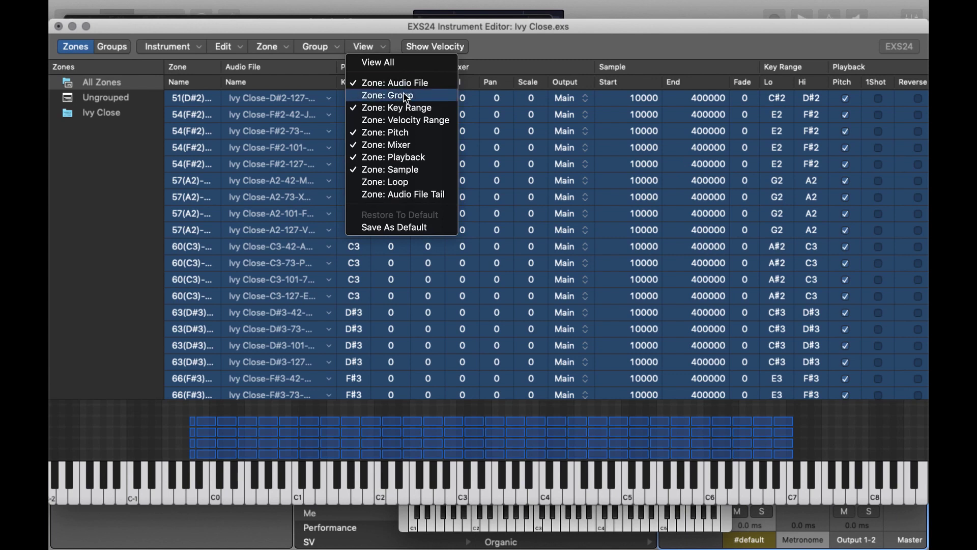
click(410, 84)
click(365, 46)
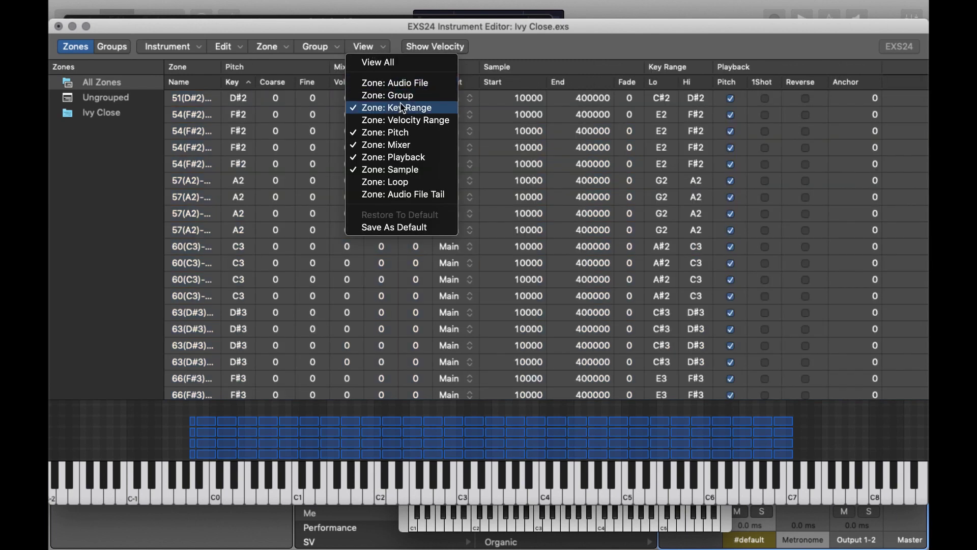
click(404, 109)
click(364, 46)
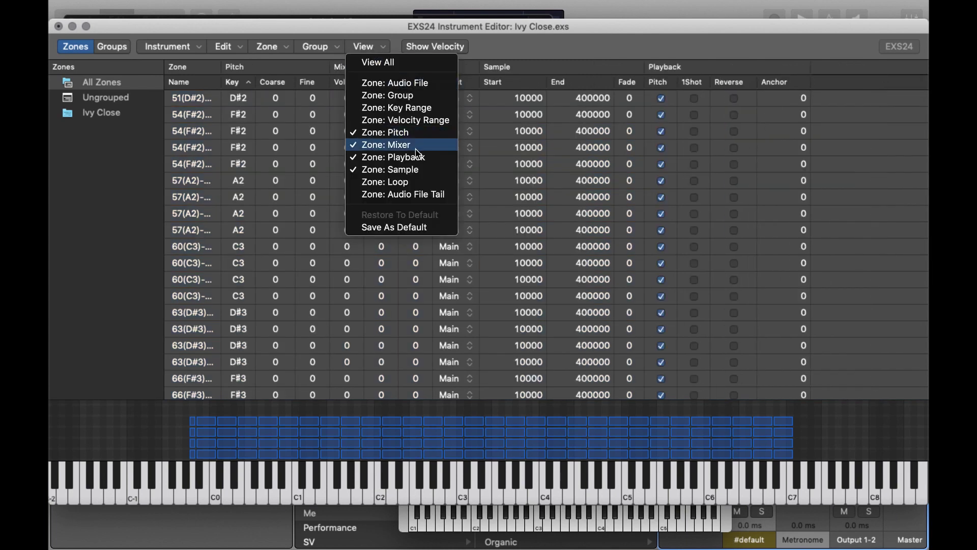
click(714, 94)
Select all zones and switch on Reverse playback for every one
key(super+a)
click(733, 98)
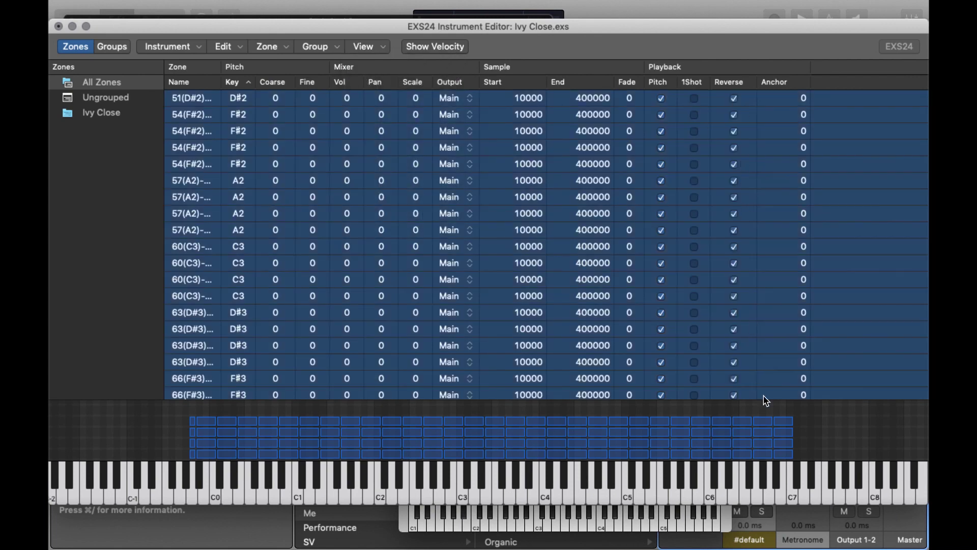
click(814, 425)
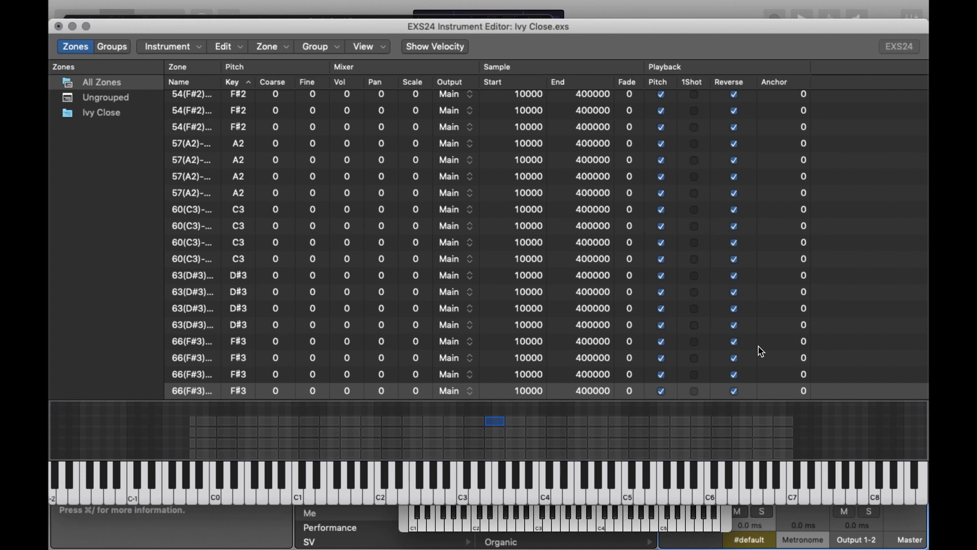
Cancel closing the editor and save the instrument as Ivy CloseReverseDEMO.exs
click(58, 27)
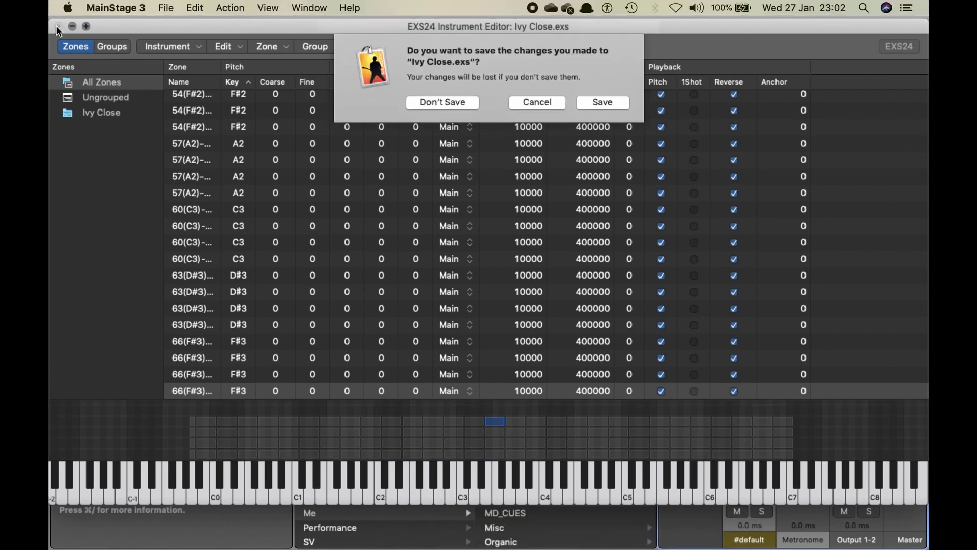
click(534, 102)
click(198, 47)
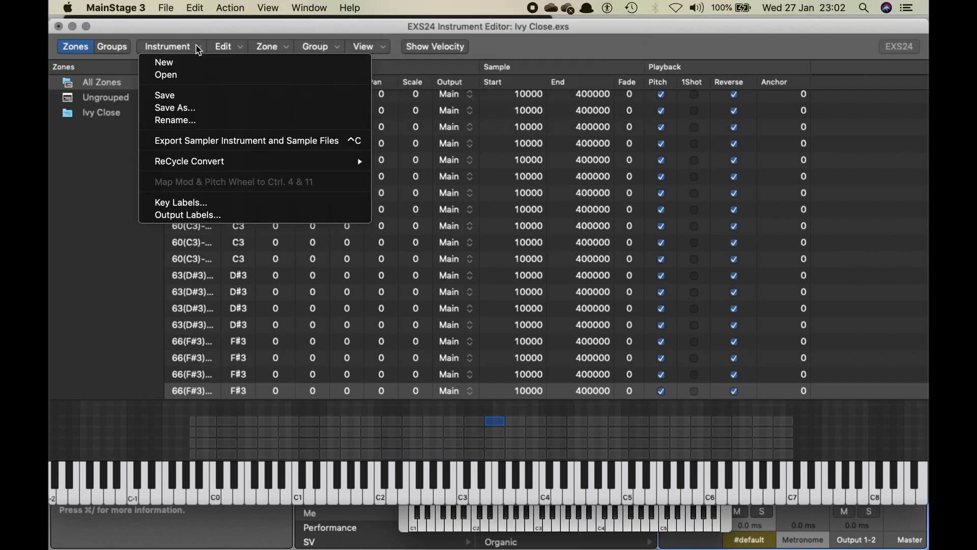
click(230, 108)
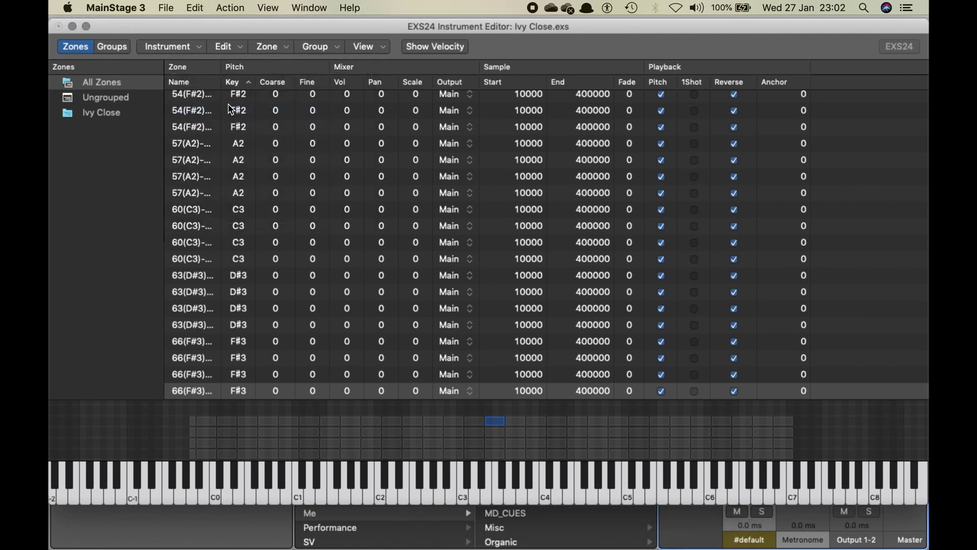
key(Right)
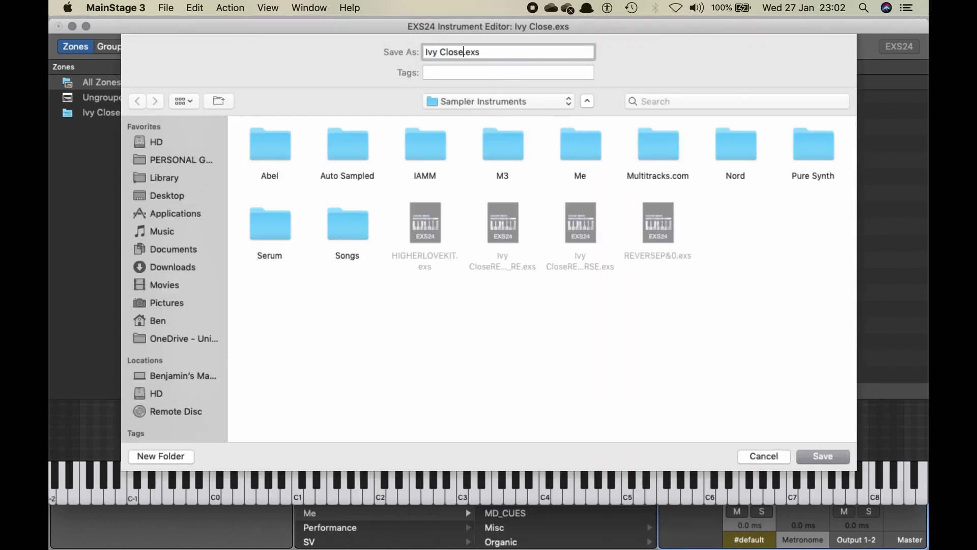
text(DEMO)
text(Reverse)
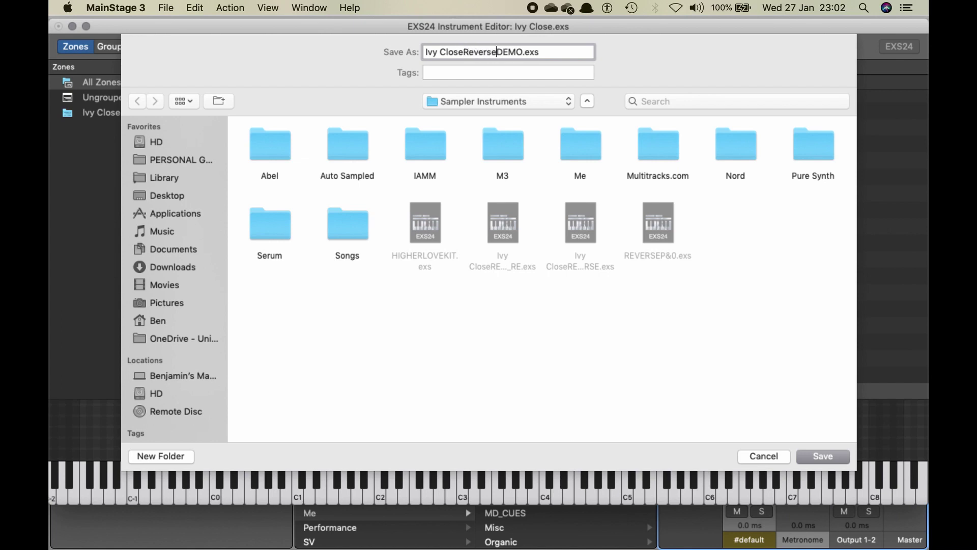
click(823, 456)
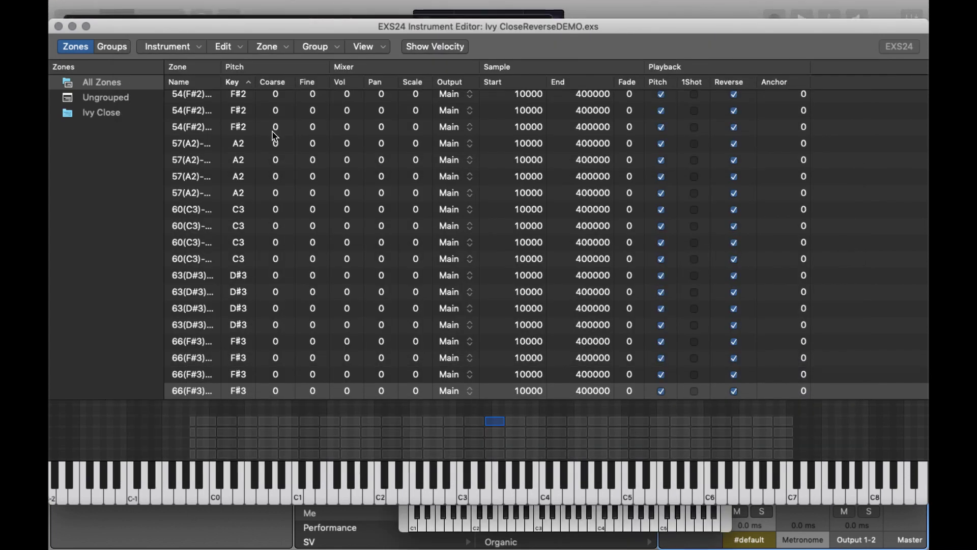
Close the instrument editor and shorten the ENV2 amp envelope Attack
click(58, 26)
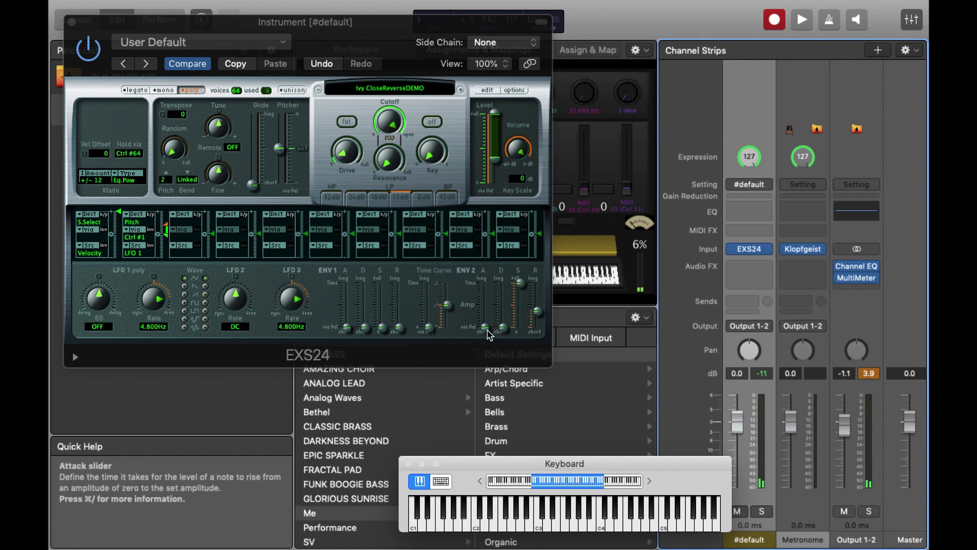
click(486, 327)
drag(487, 328, 487, 323)
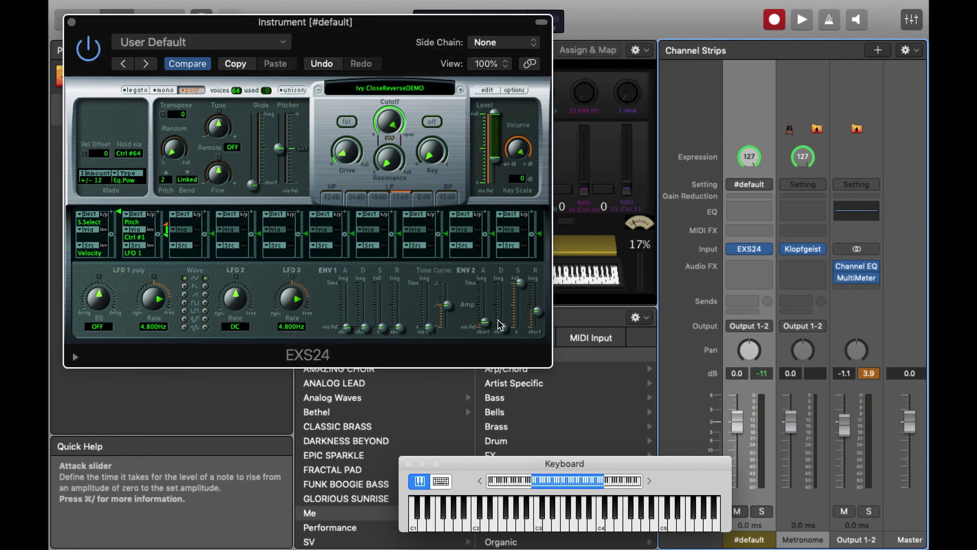
mouse_move(487, 331)
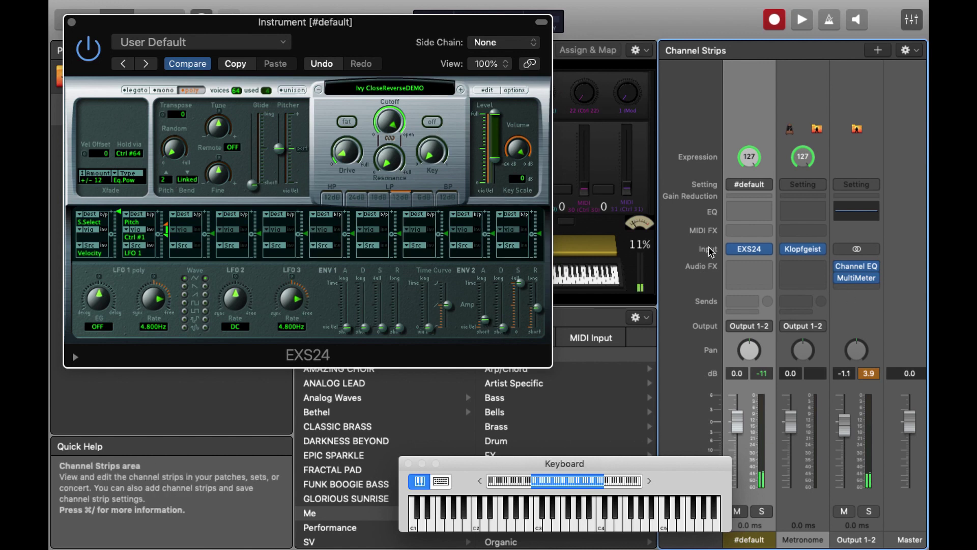
Turn on the filter at 16.7% cutoff and route Ctrl #1 to Filter Cutoff in mod slot 1
click(432, 122)
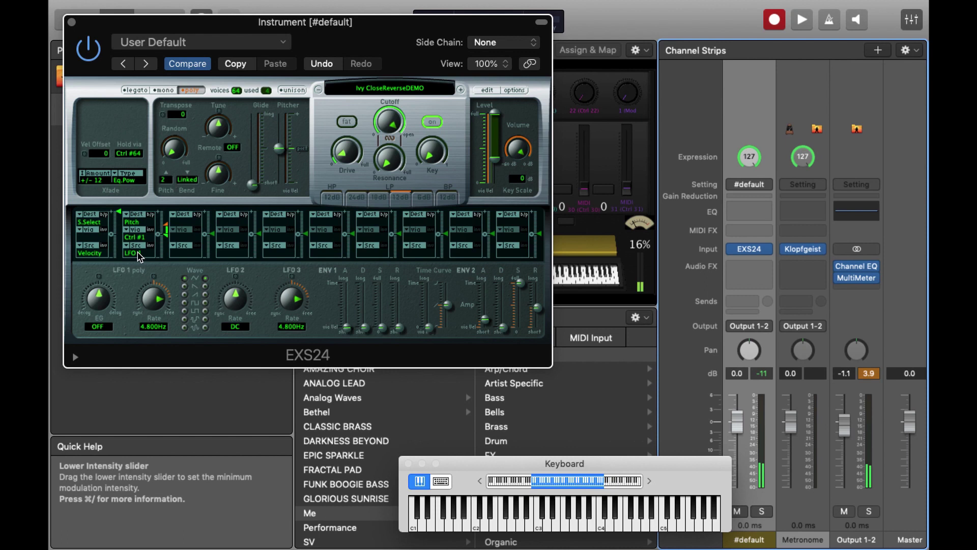
click(97, 225)
click(134, 293)
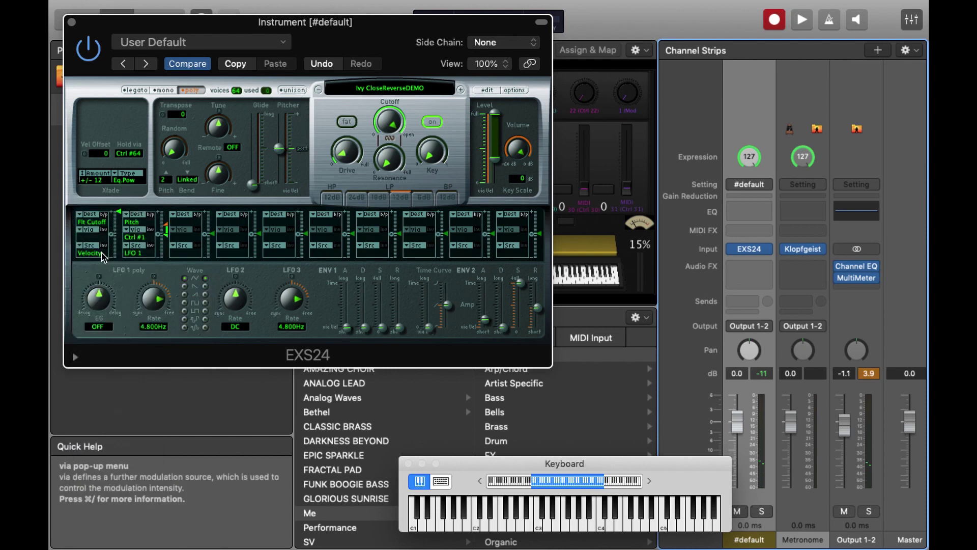
click(102, 255)
click(126, 293)
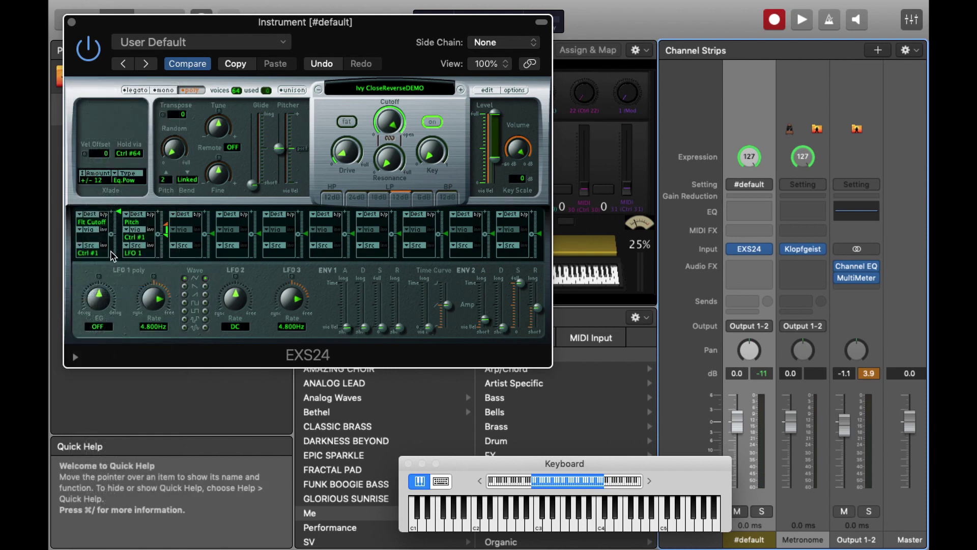
drag(120, 217, 120, 224)
mouse_move(389, 121)
mouse_down()
mouse_move(392, 209)
mouse_move(396, 182)
mouse_up()
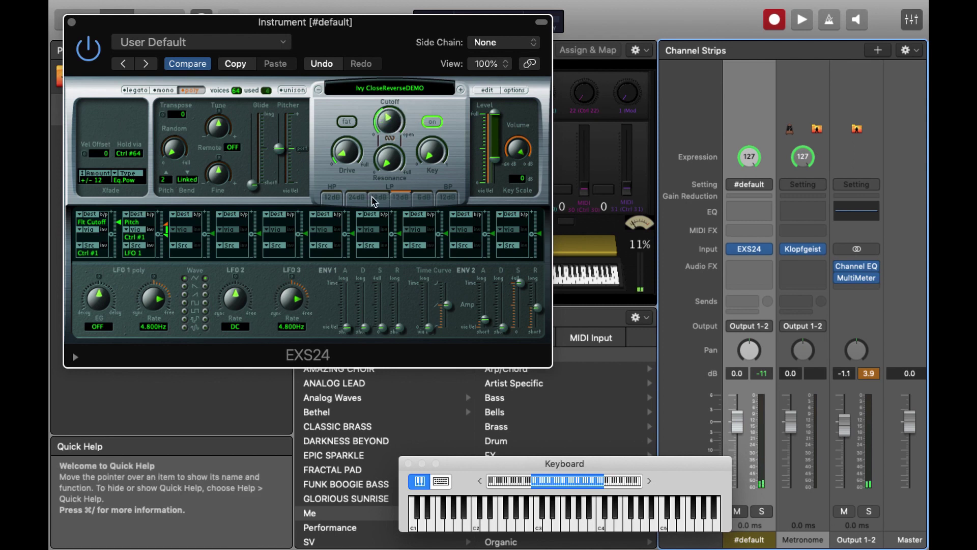
drag(403, 48, 381, 301)
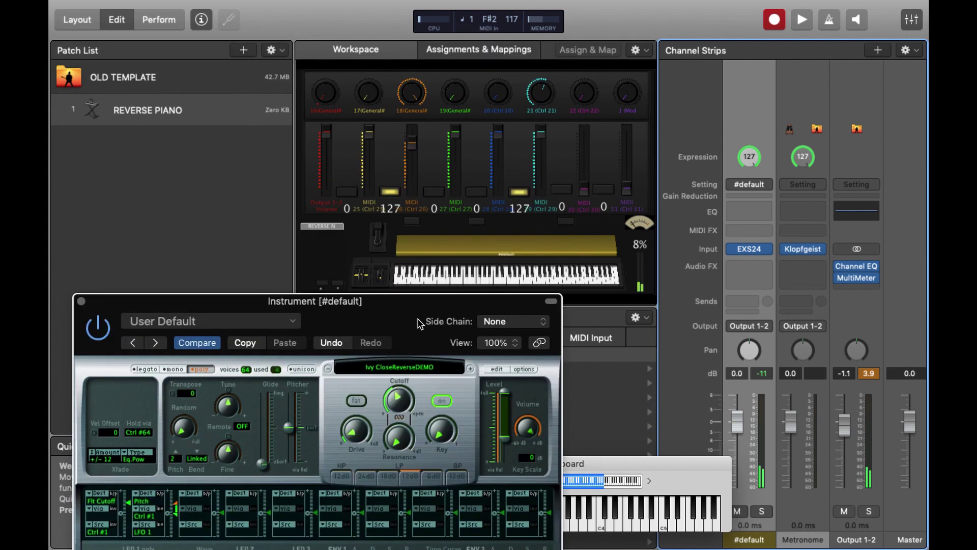
Bypass slot 2's pitch modulation; set EQ low cut to 144 Hz and band 7 to -5 dB at 4750 Hz
click(379, 283)
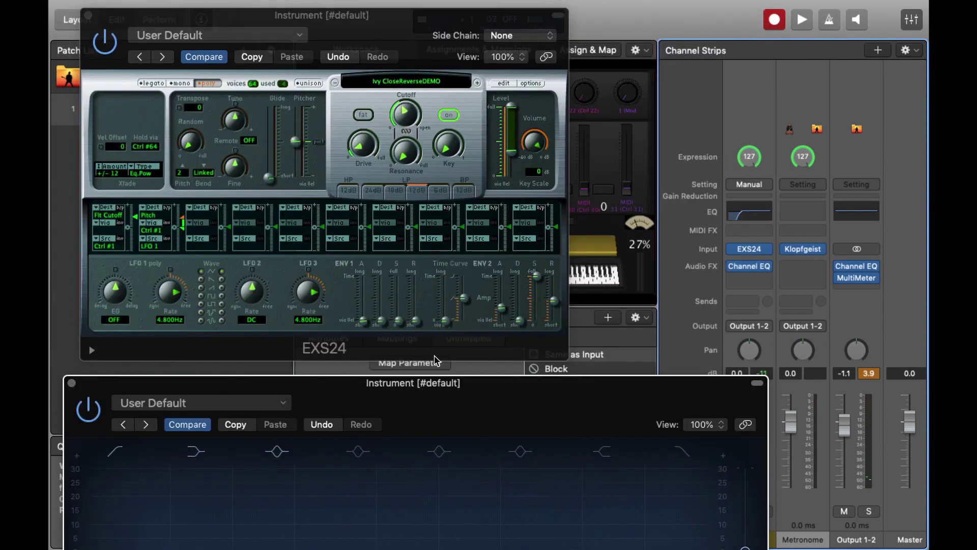
click(167, 208)
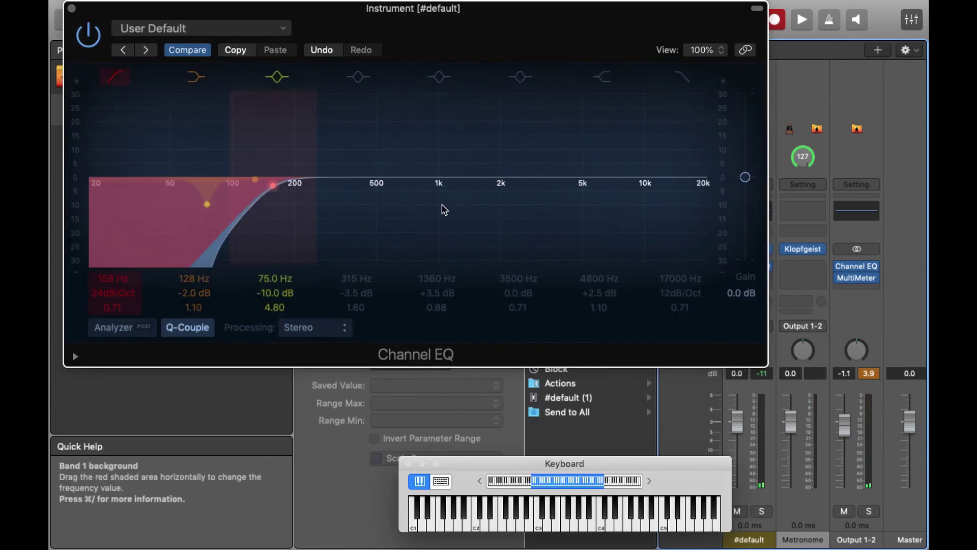
drag(277, 189, 308, 162)
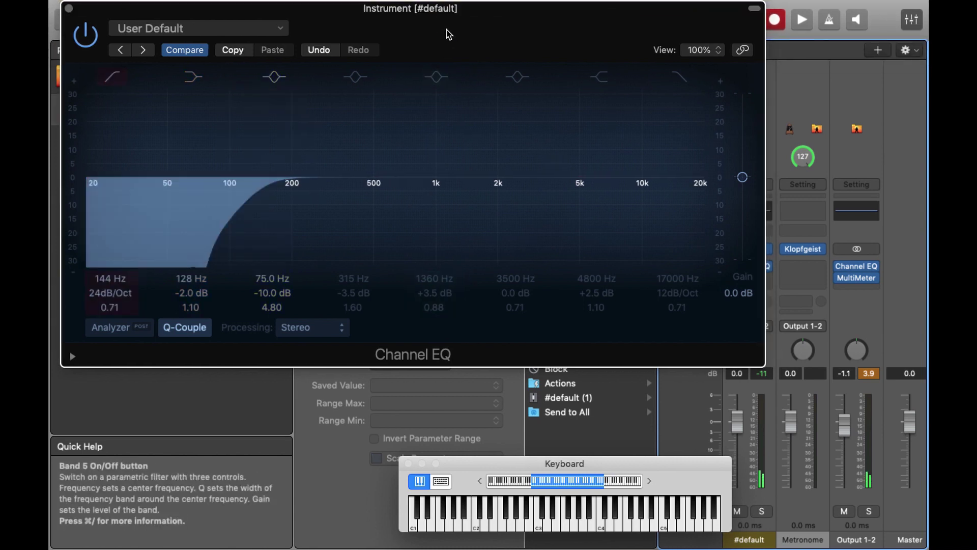
drag(447, 34, 427, 34)
click(575, 78)
drag(572, 173, 572, 197)
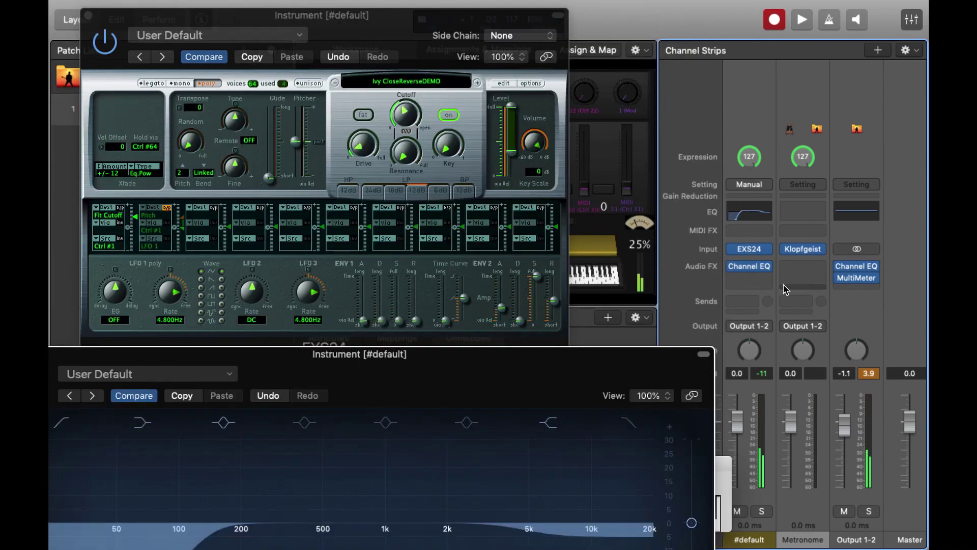
Insert SilverVerb Huge Pad: rate 0.40 Hz, density/time 75%, intensity 0.84, dry 16%, wet 73%
click(749, 279)
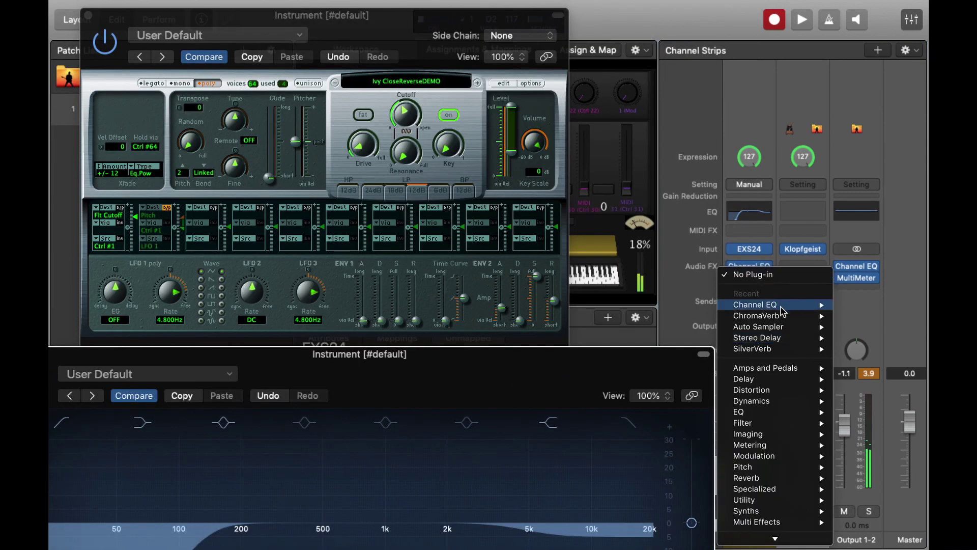
mouse_move(786, 401)
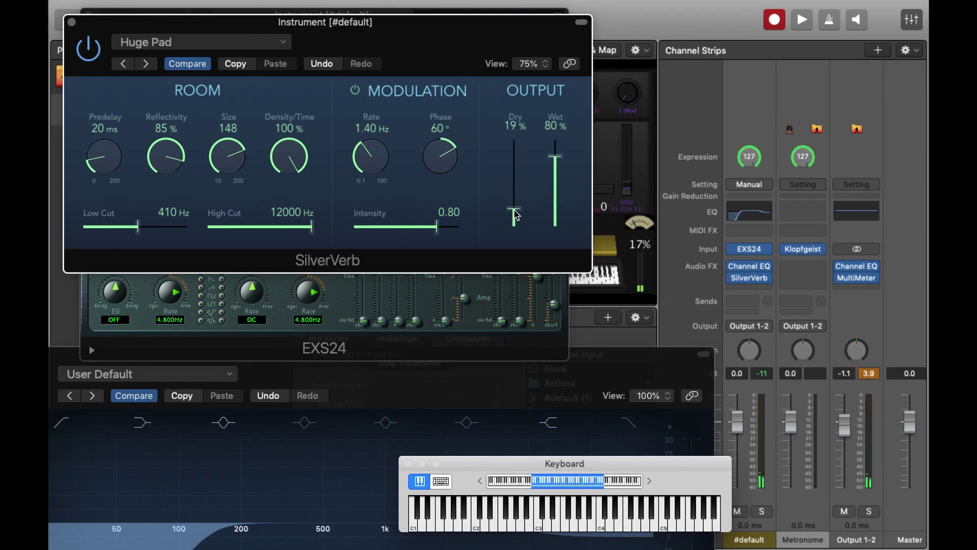
mouse_move(371, 160)
mouse_down()
mouse_move(374, 193)
mouse_move(375, 175)
mouse_up()
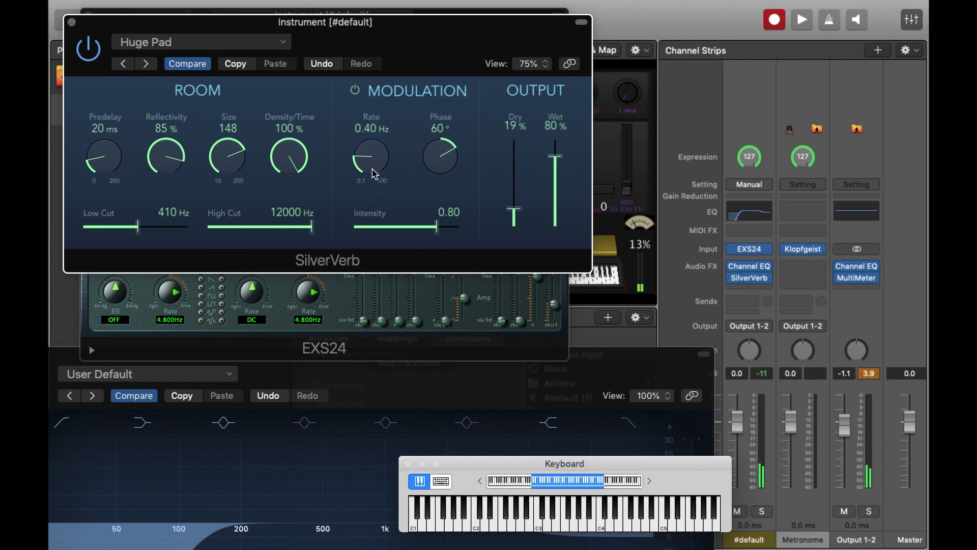
drag(306, 168, 301, 212)
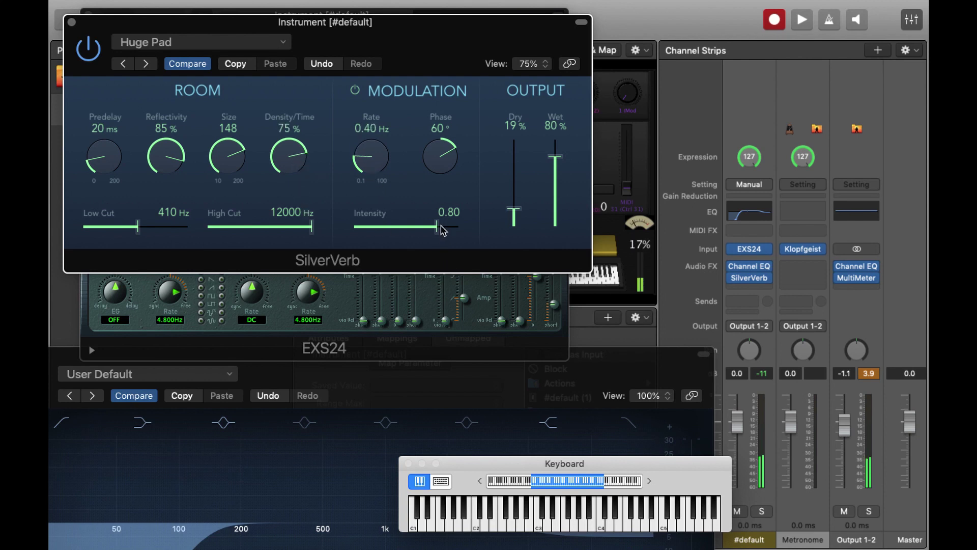
drag(443, 229, 448, 230)
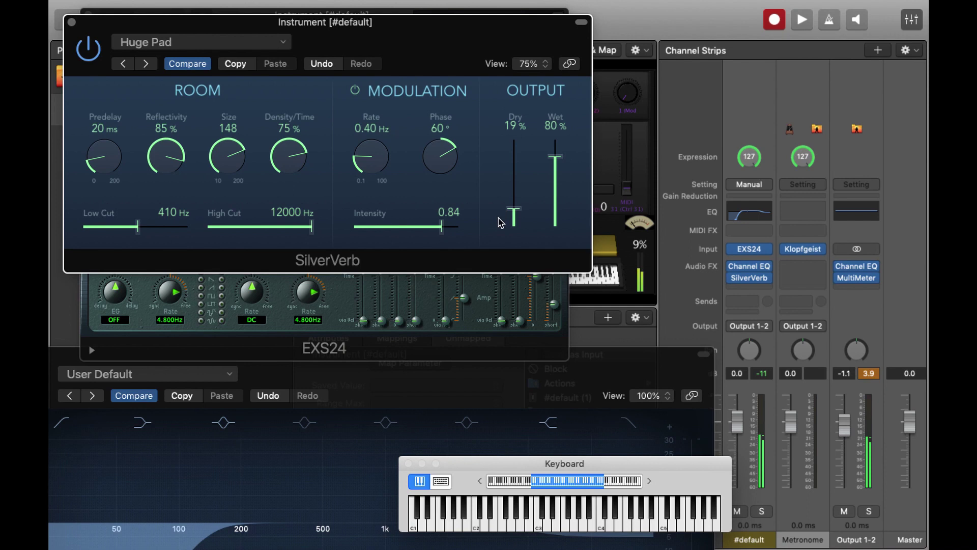
drag(517, 212, 520, 221)
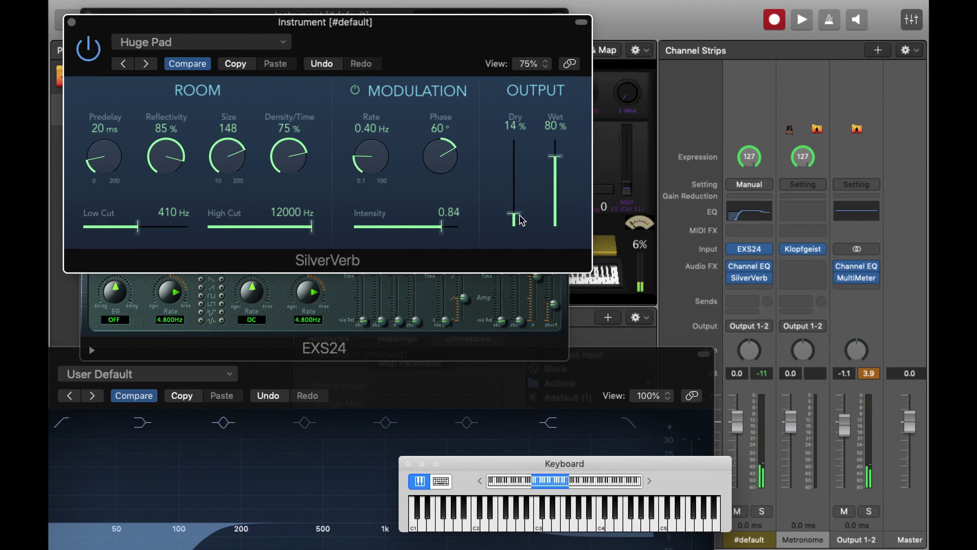
drag(520, 220, 520, 217)
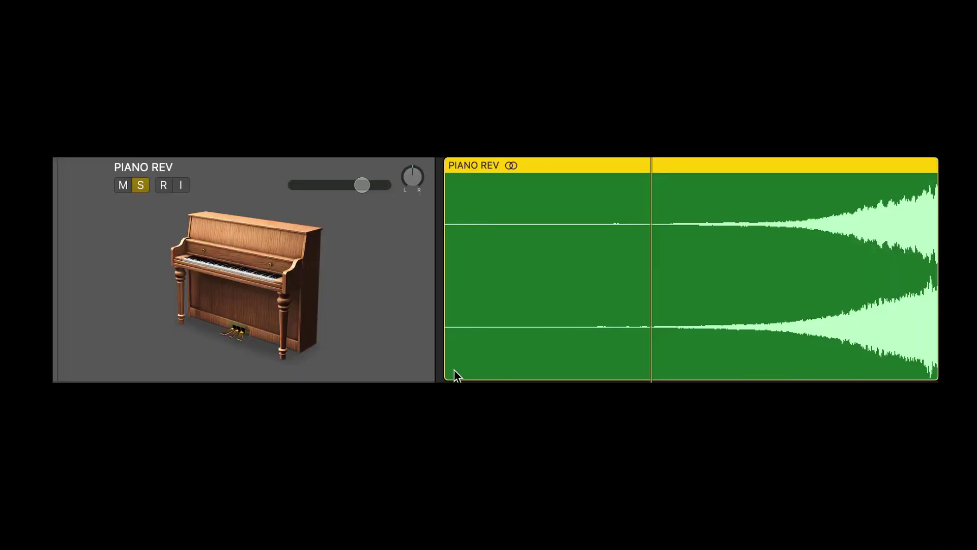
Trial-trim the reversed piano region's start, undo it, and play the piano from the beginning
drag(450, 374, 722, 374)
key(super+z)
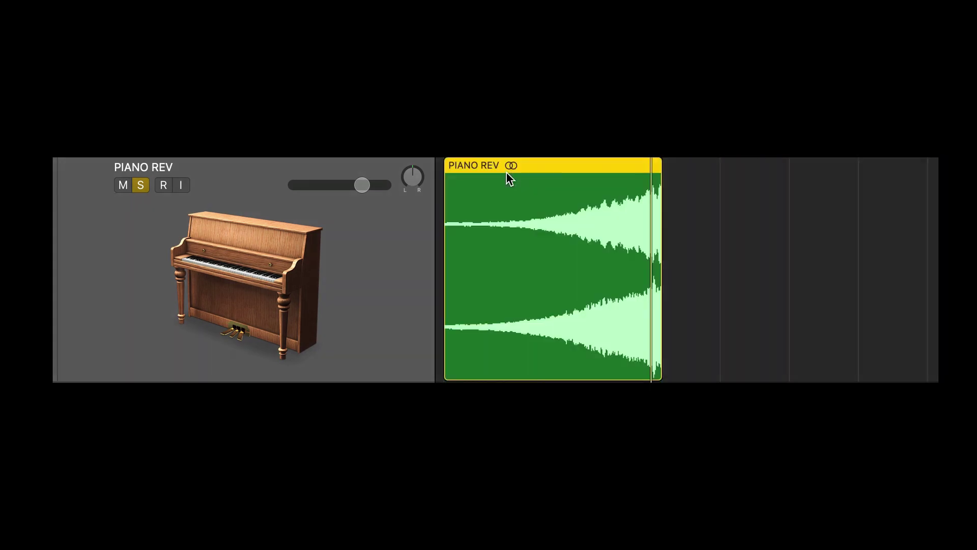
key(space)
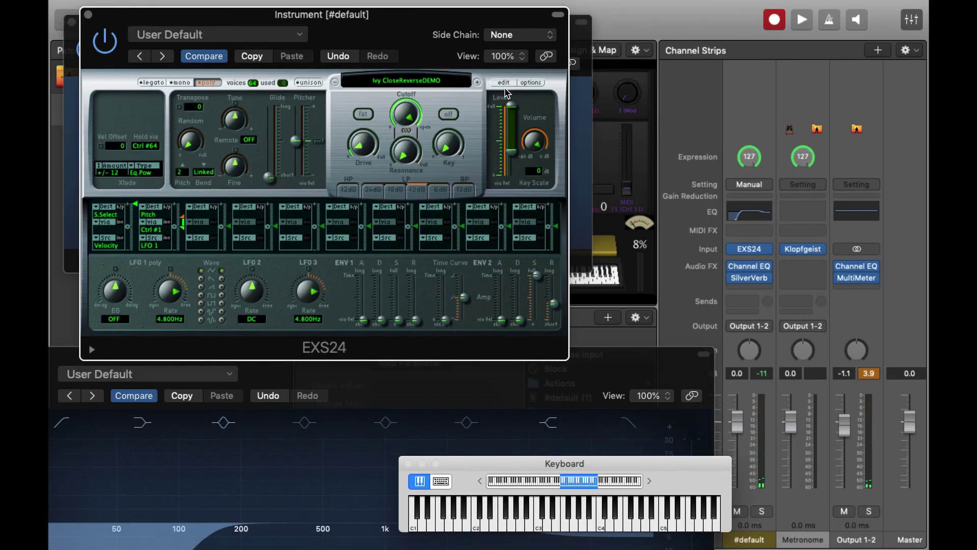
In the zone editor, show the Sample start/end columns and move them beside Pitch
click(504, 83)
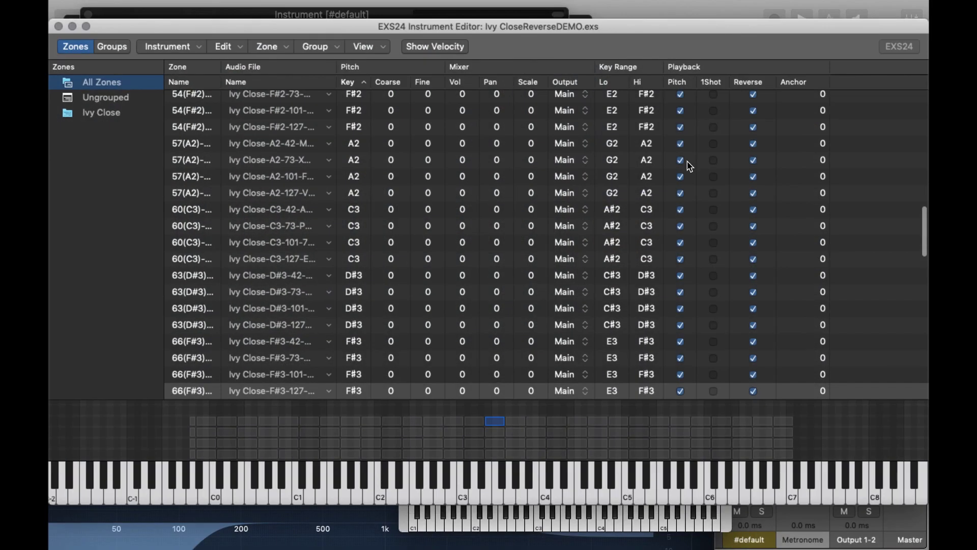
click(321, 45)
click(356, 47)
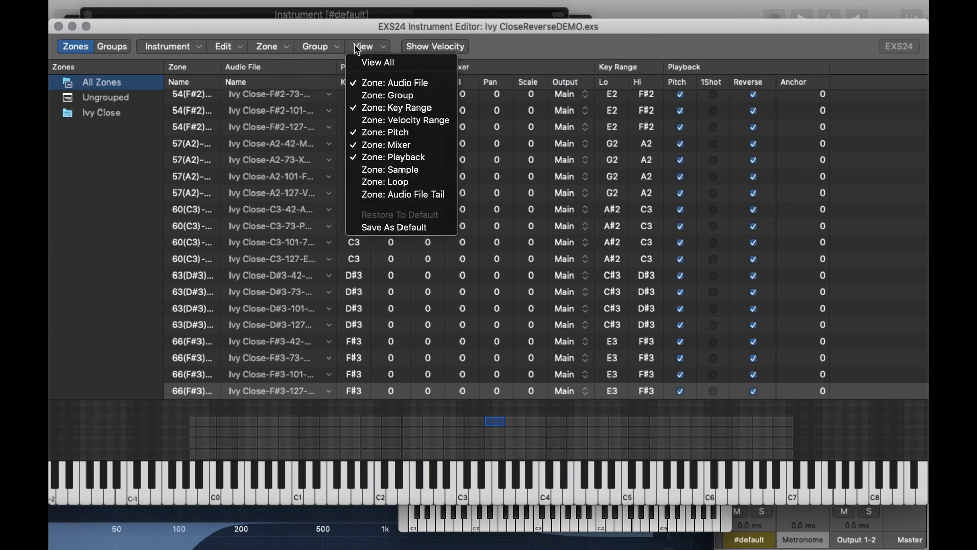
click(421, 172)
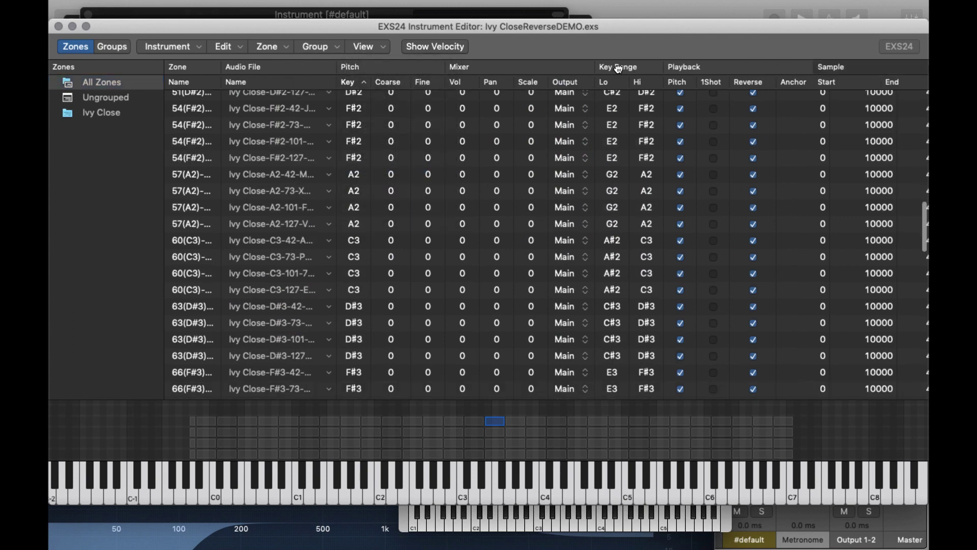
drag(571, 71, 648, 84)
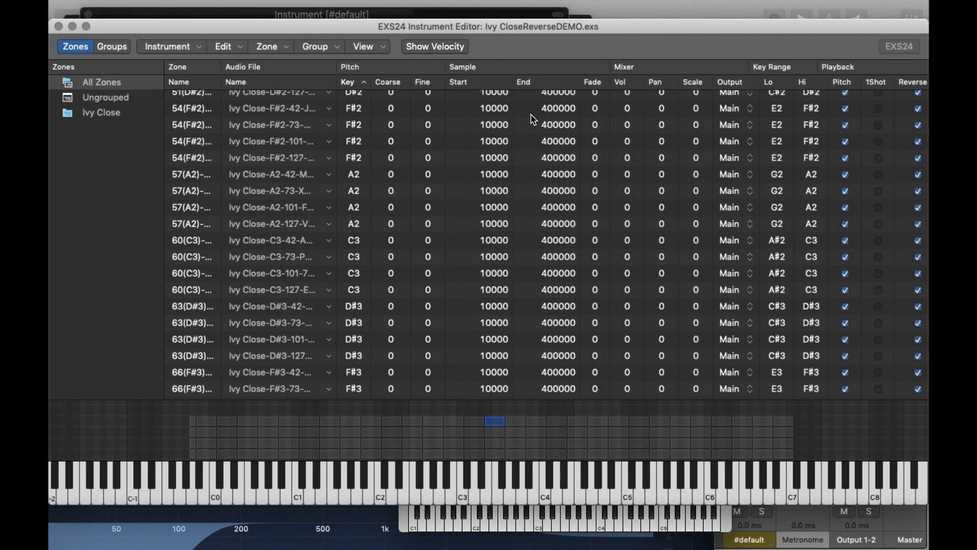
Select all zones and set their sample End to 200000
click(558, 148)
key(super+a)
double_click(558, 147)
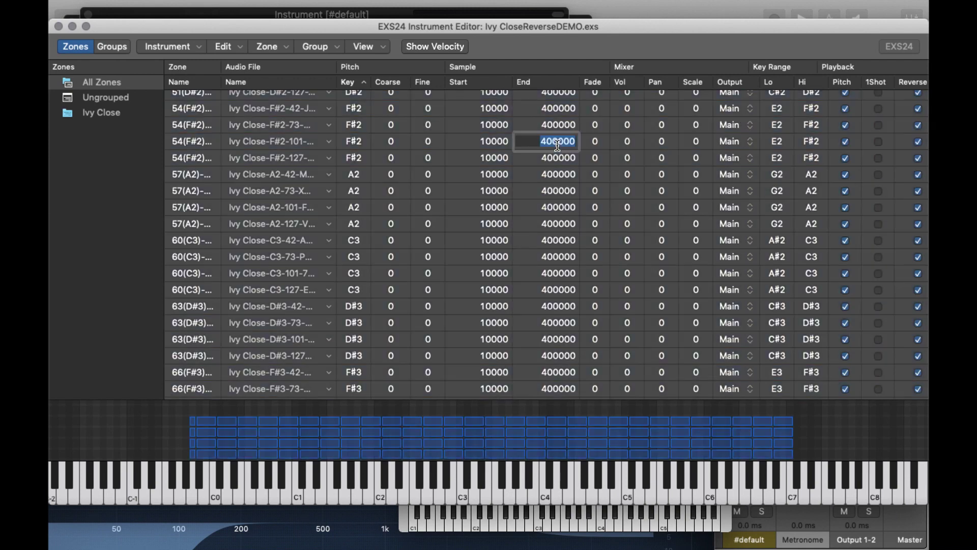
text(200000)
key(Return)
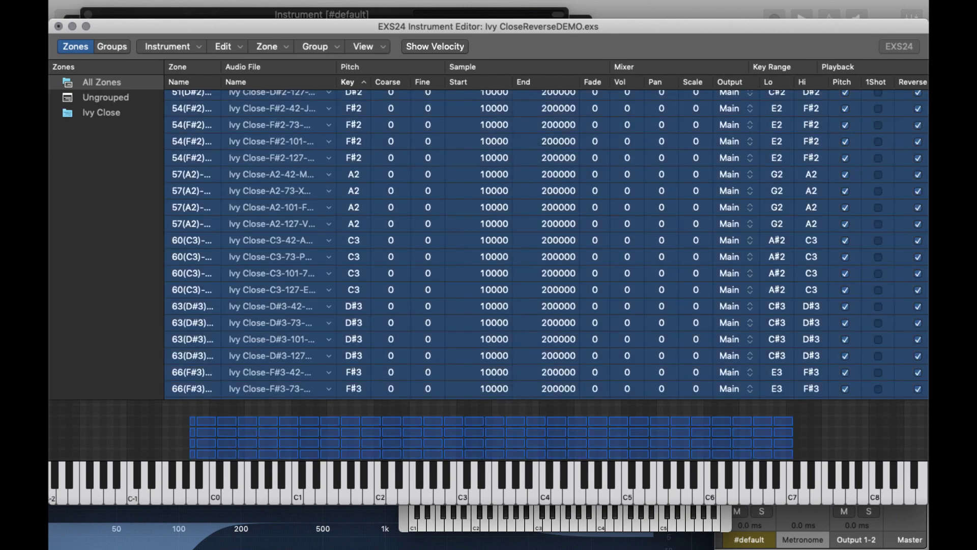
Reset every zone's sample End to 150000, then select the F#3-127 and D#4-127 zones
click(264, 388)
key(shift+Down)
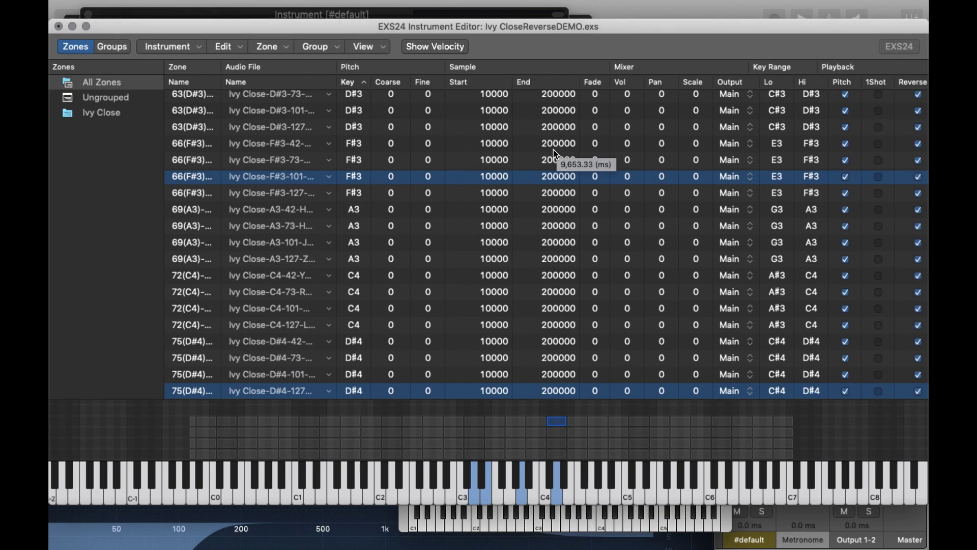
key(super+a)
double_click(557, 176)
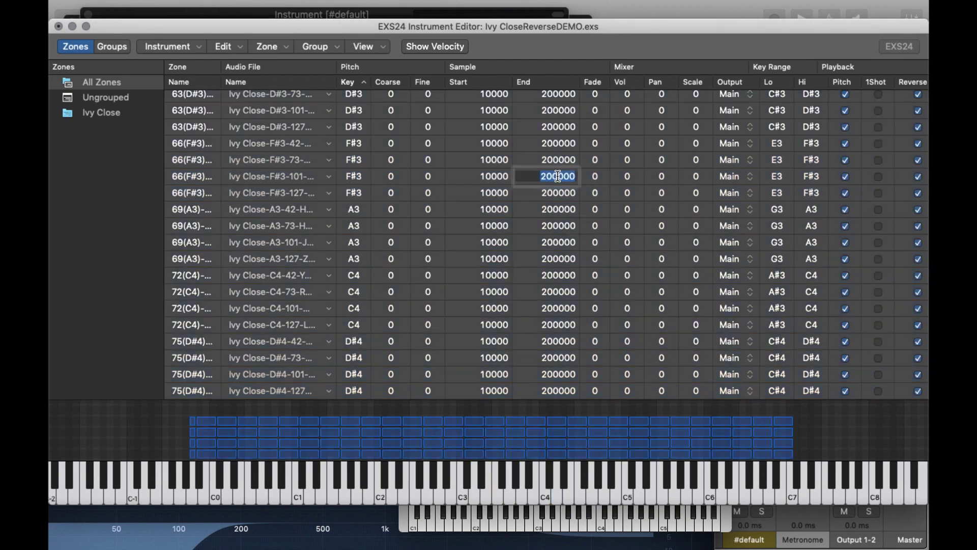
text(15)
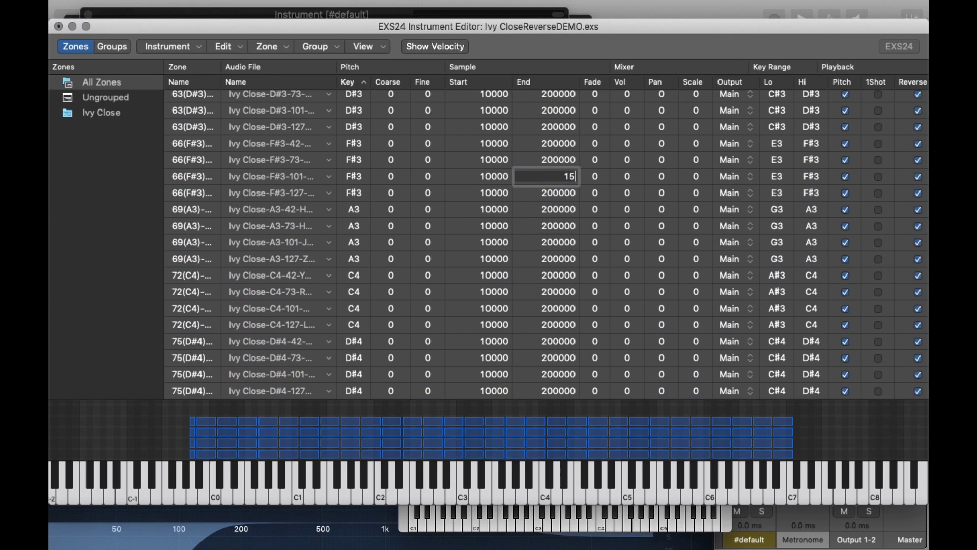
key(Return)
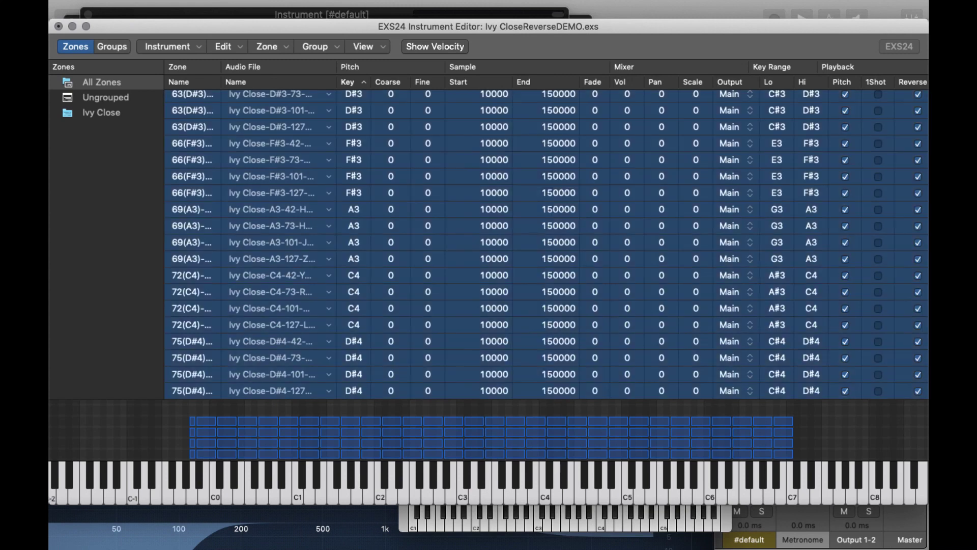
click(193, 192)
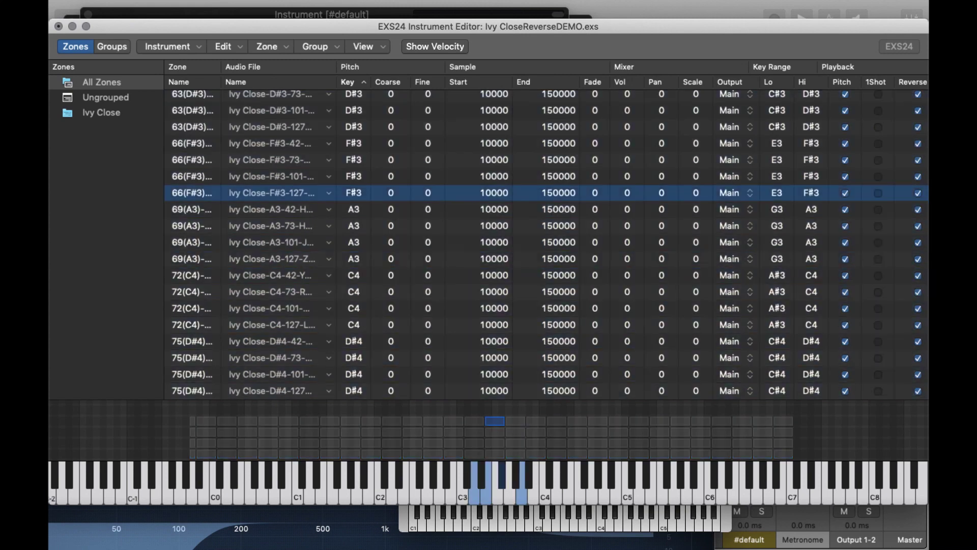
click(193, 390)
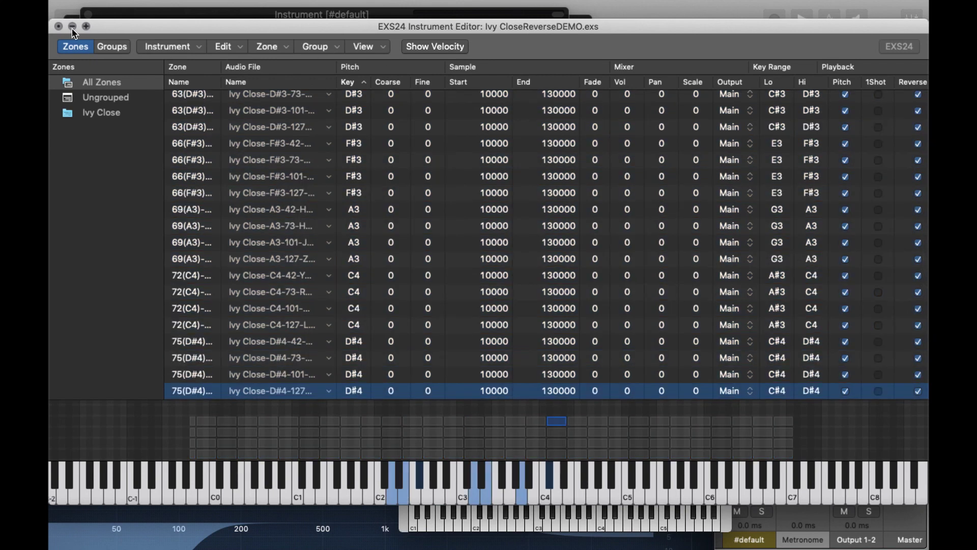
Save the zone edits and set envelope 2 attack to about 431 ms
click(59, 27)
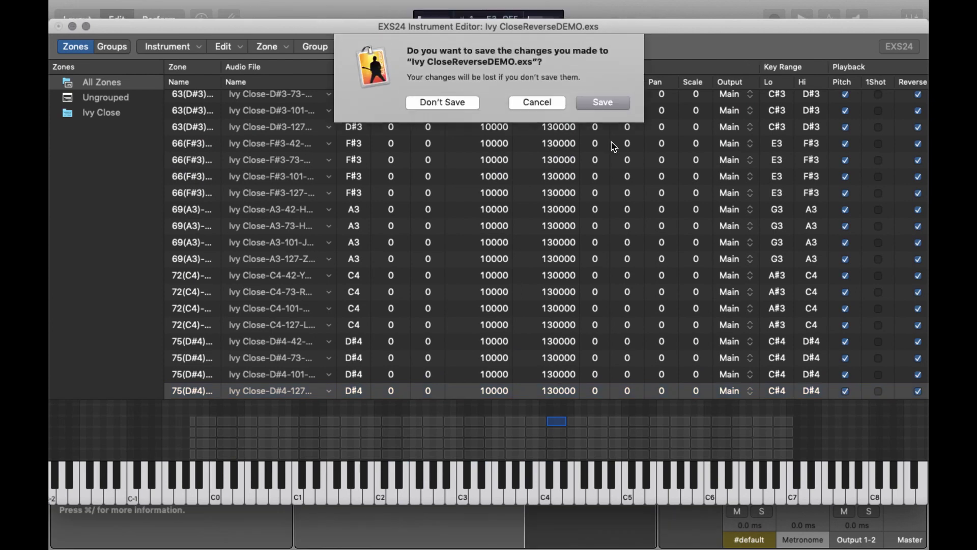
click(600, 101)
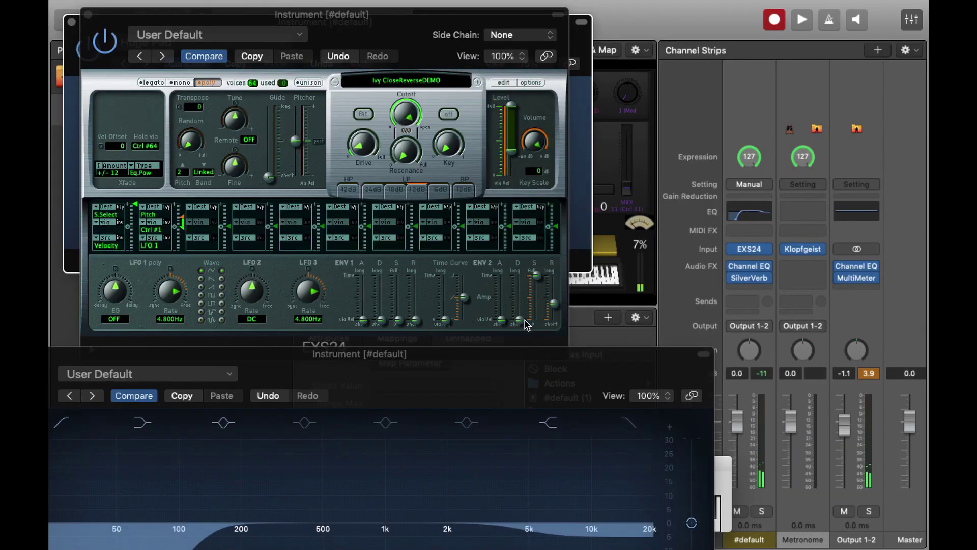
drag(504, 296, 503, 301)
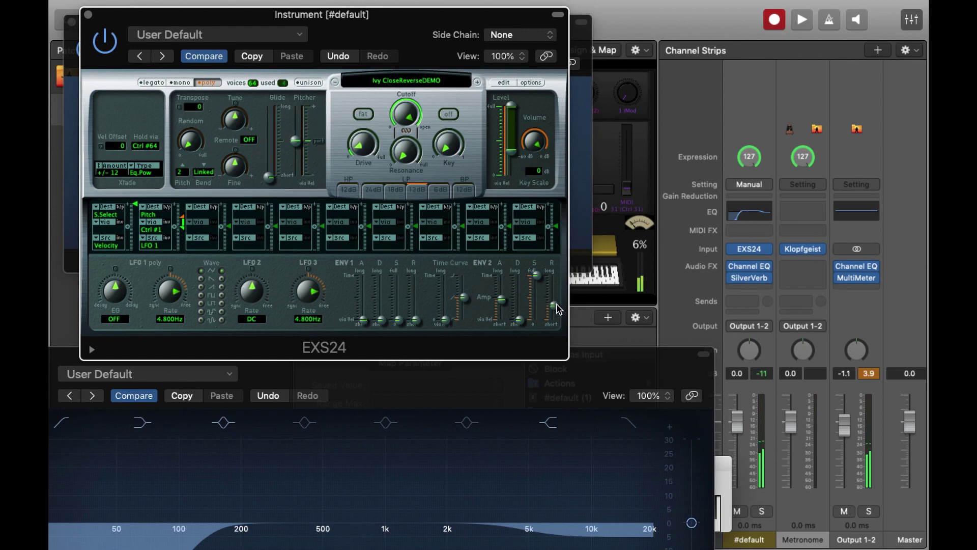
Enable the filter, route Ctrl #1 to Filter Cutoff in mod slot 1, and set ENV2 release near 352 ms
click(452, 116)
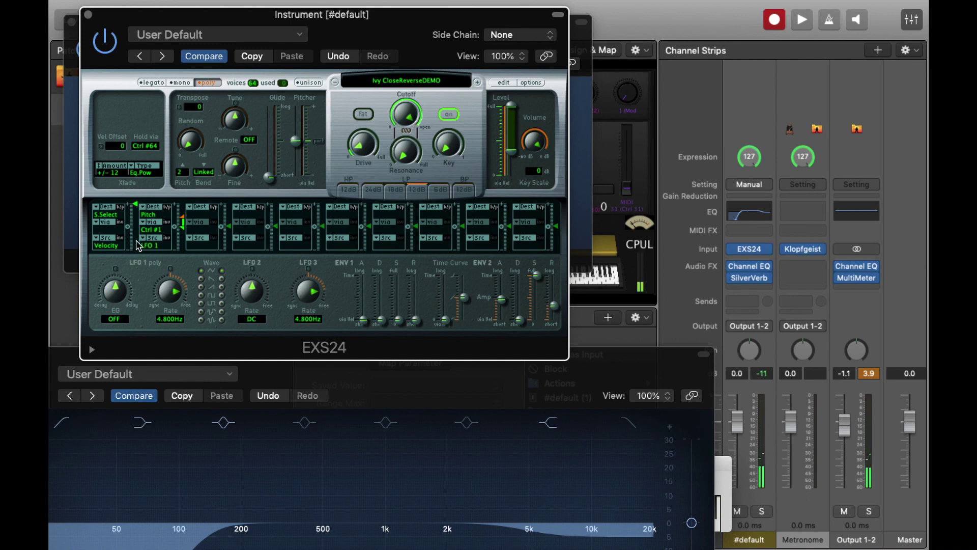
click(122, 216)
click(147, 282)
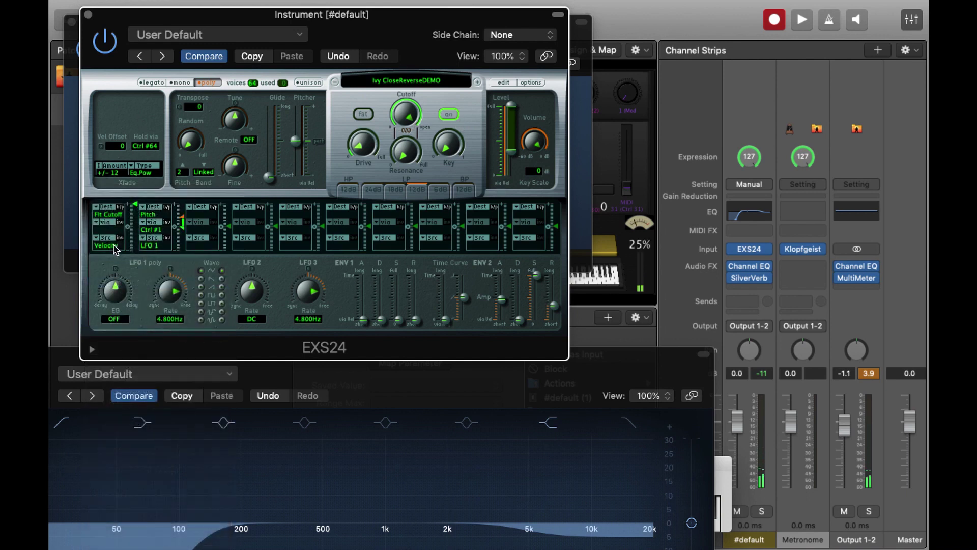
click(109, 245)
click(145, 282)
drag(135, 204, 135, 214)
drag(552, 314, 558, 312)
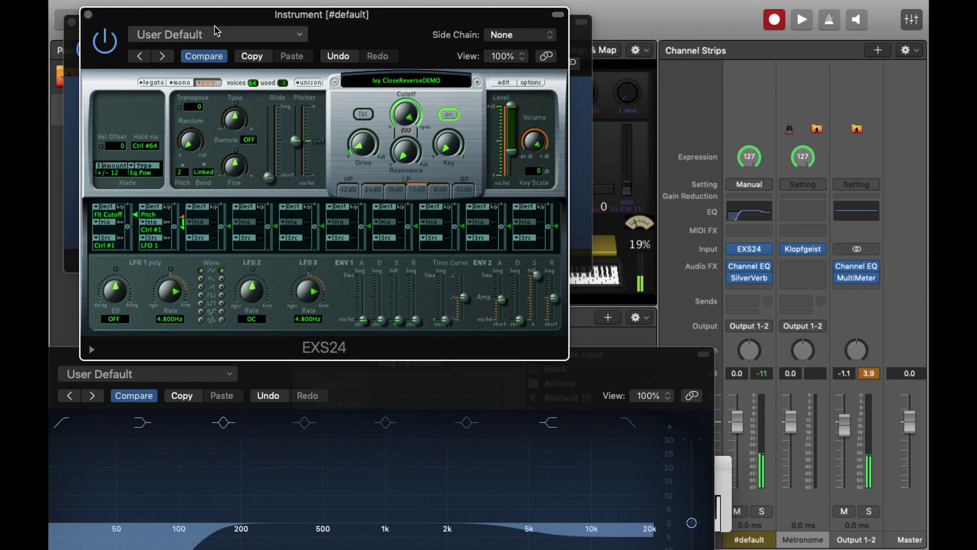
drag(255, 35, 462, 64)
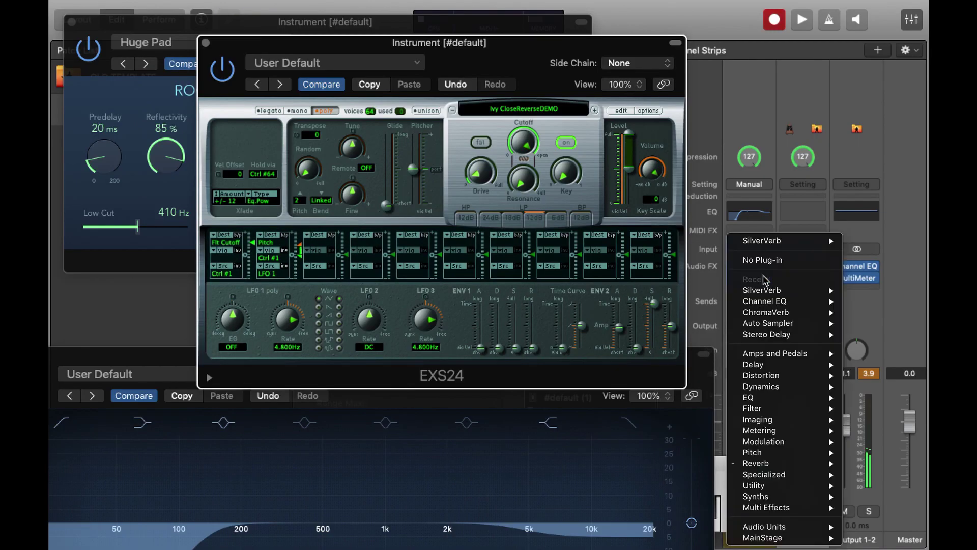
Insert a Compressor set to Studio FET with -23 dB threshold and -5 dB input gain
mouse_move(771, 464)
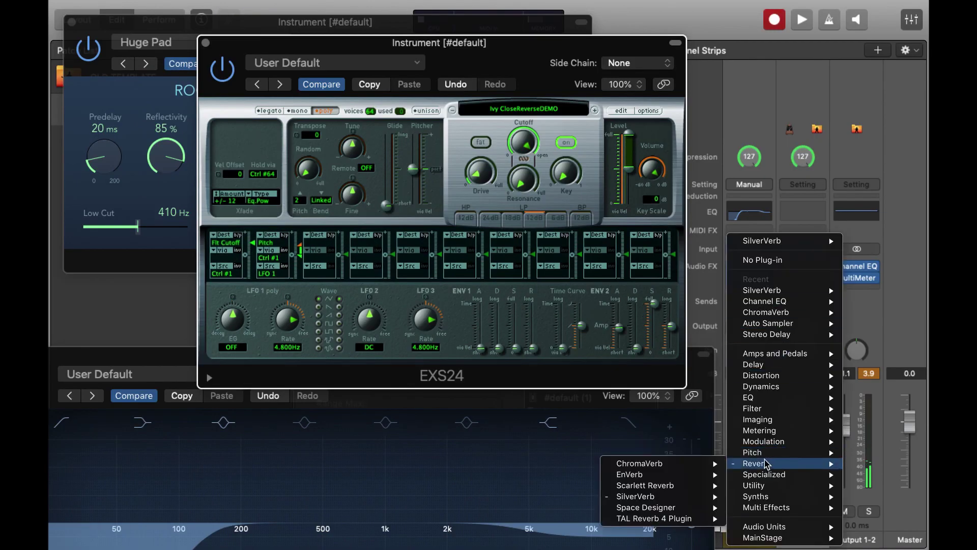
click(761, 277)
click(758, 278)
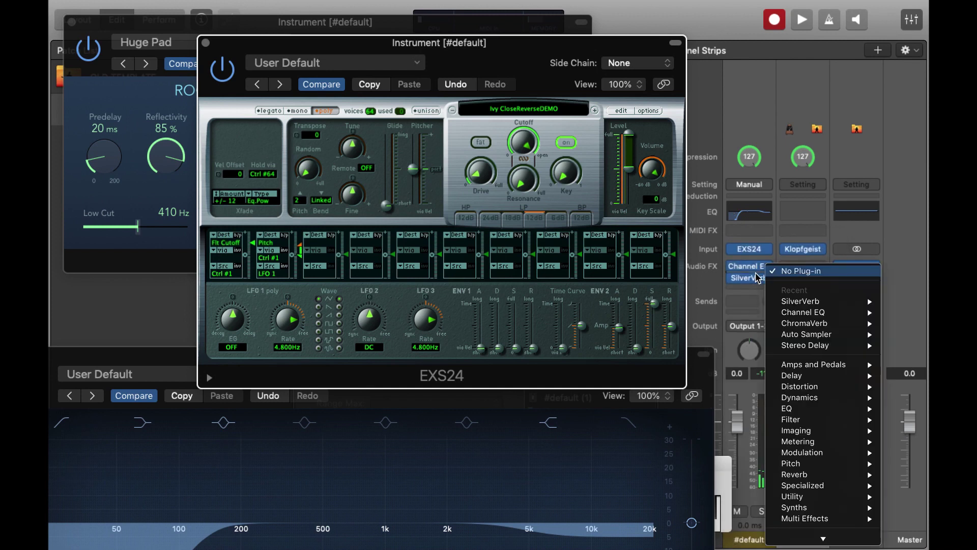
mouse_move(809, 397)
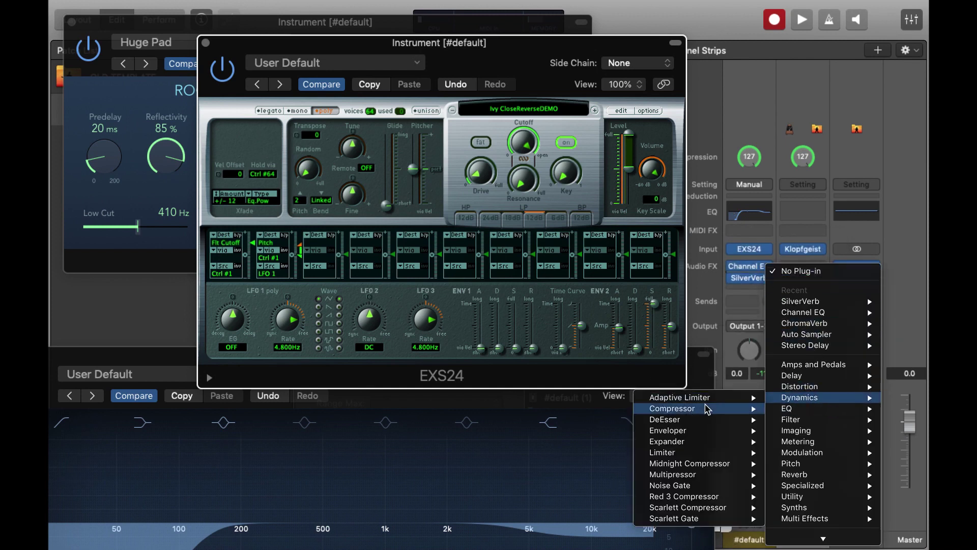
click(610, 408)
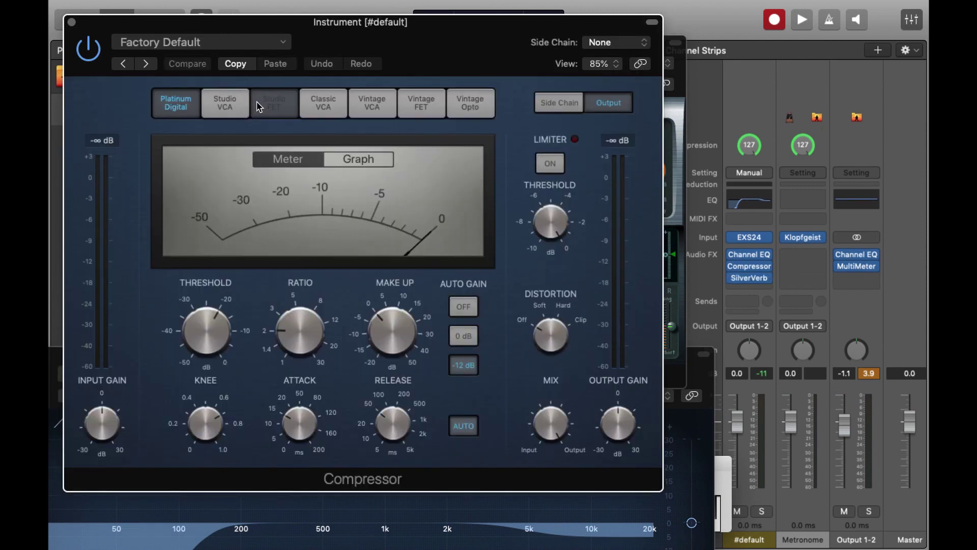
click(258, 106)
drag(211, 328, 212, 333)
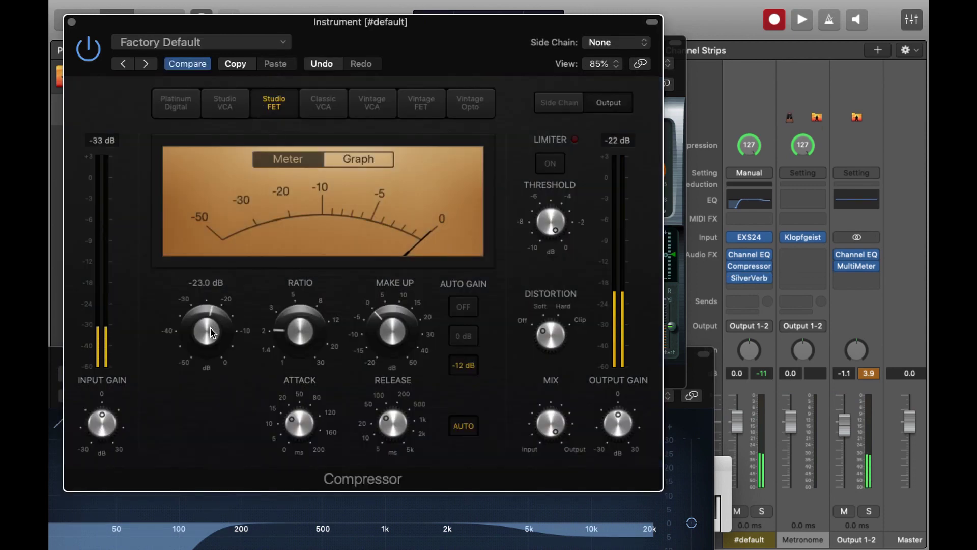
drag(107, 421, 109, 436)
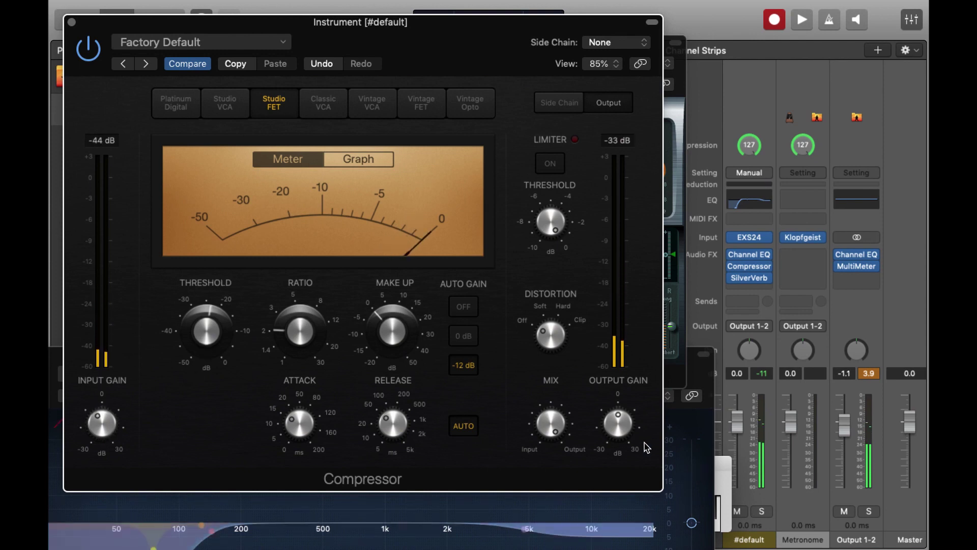
Lower the channel volume to -0.5 dB and bring up the SilverVerb settings
mouse_move(619, 429)
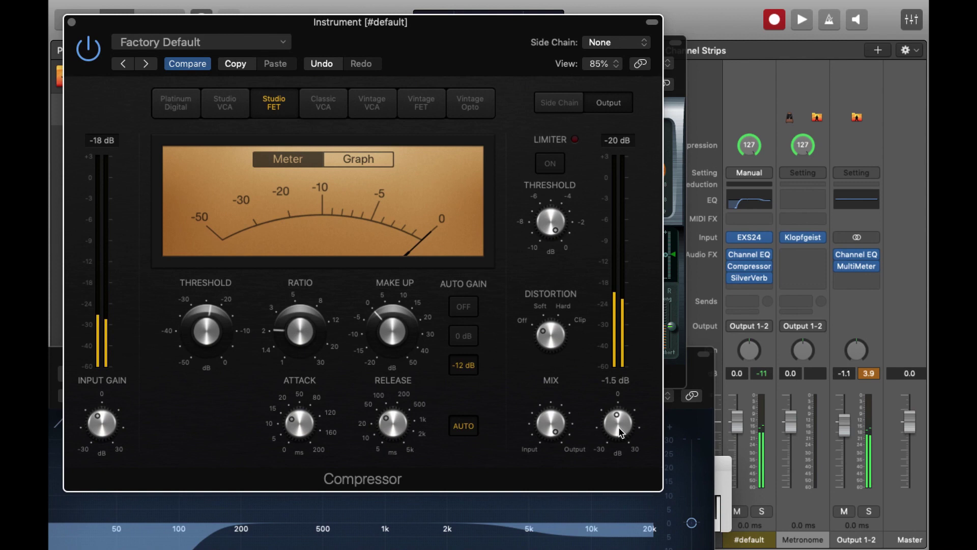
drag(737, 421, 737, 423)
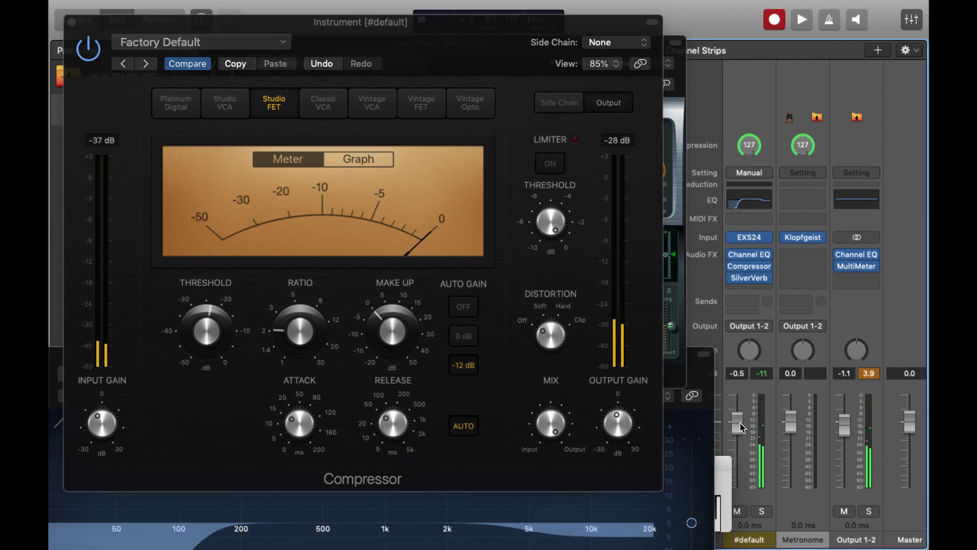
click(755, 278)
Retune SilverVerb to 20% dry, 53% wet, size 144, density 75%, high cut 7000 Hz
mouse_move(568, 175)
mouse_down()
mouse_move(566, 203)
mouse_move(567, 192)
mouse_up()
drag(536, 236, 534, 230)
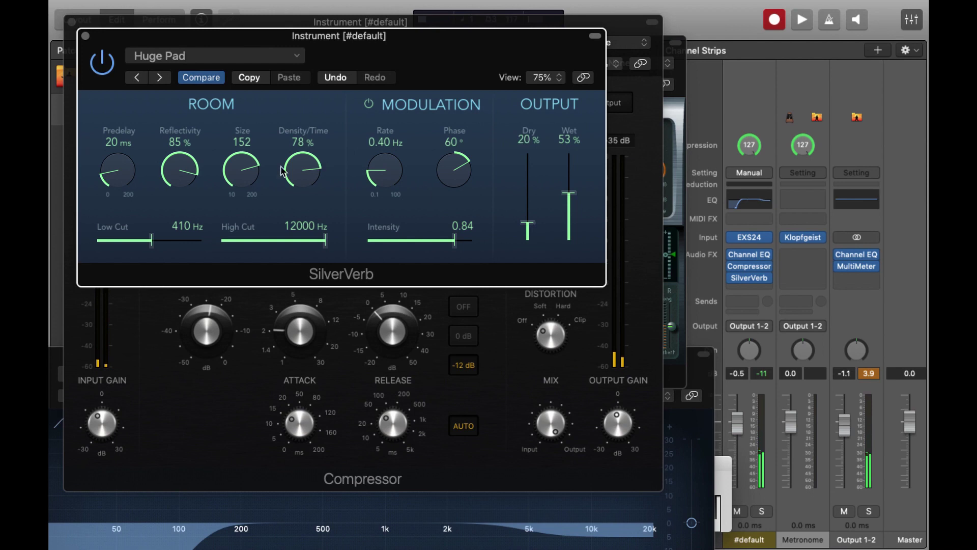
drag(244, 170, 244, 177)
drag(302, 167, 307, 181)
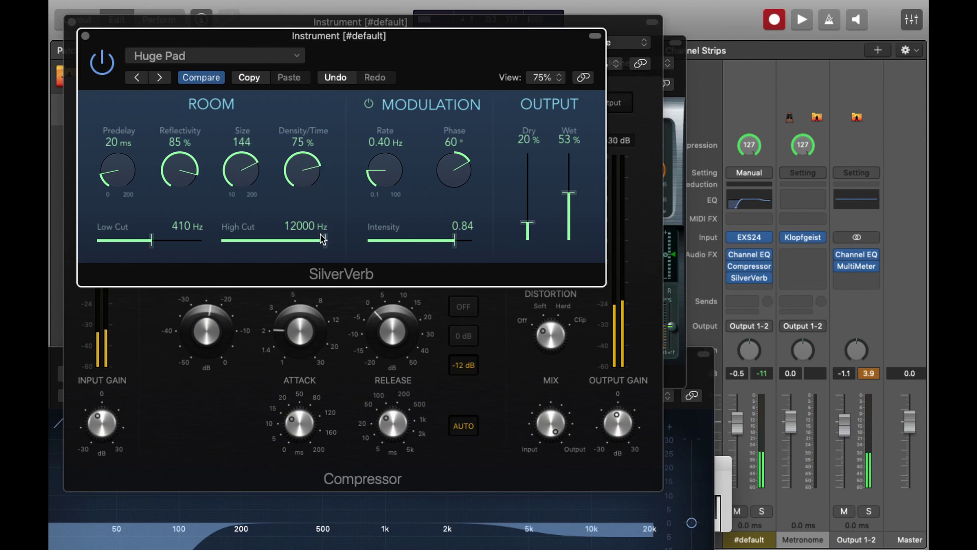
drag(323, 239, 303, 242)
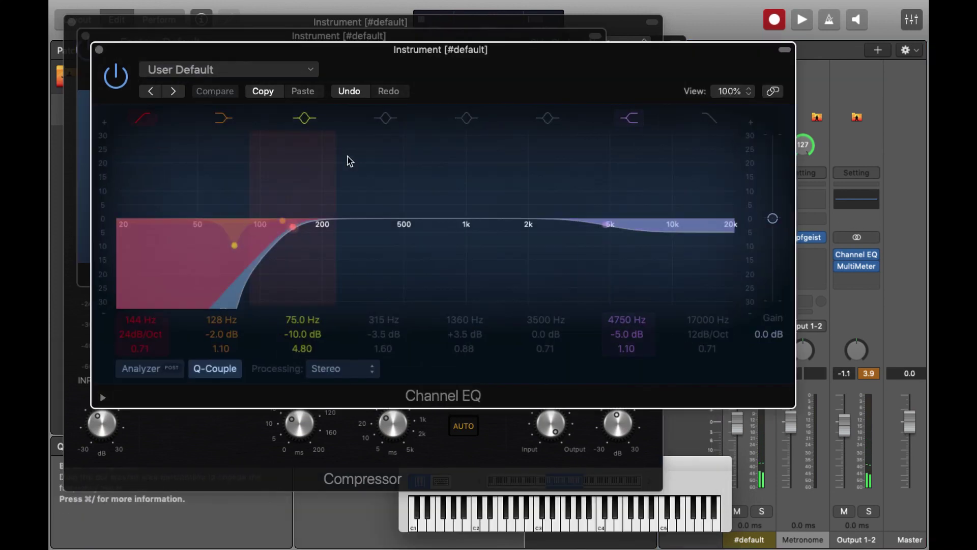
Cut roughly 10 dB around 210 Hz in the Channel EQ, then close the EQ, reverb and compressor windows
drag(356, 163, 328, 233)
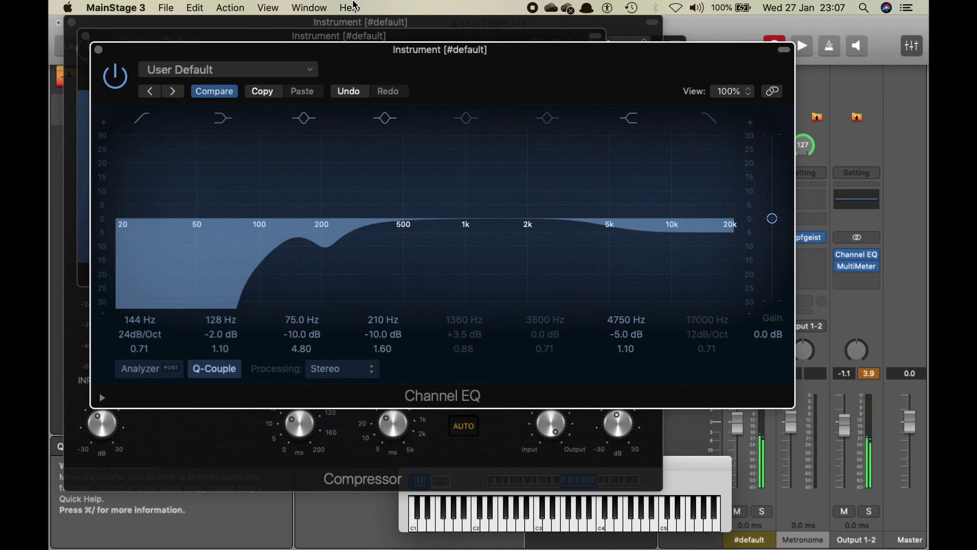
click(98, 49)
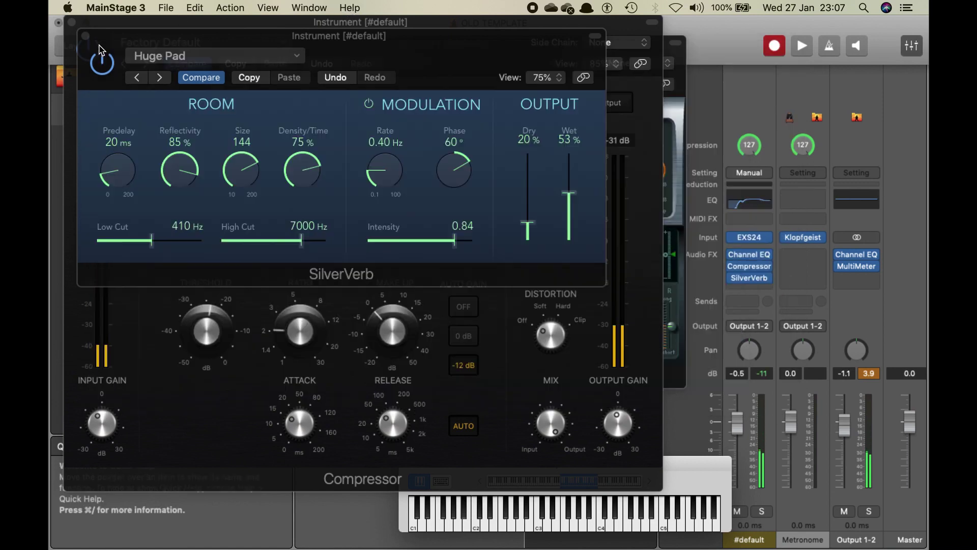
click(84, 36)
click(72, 23)
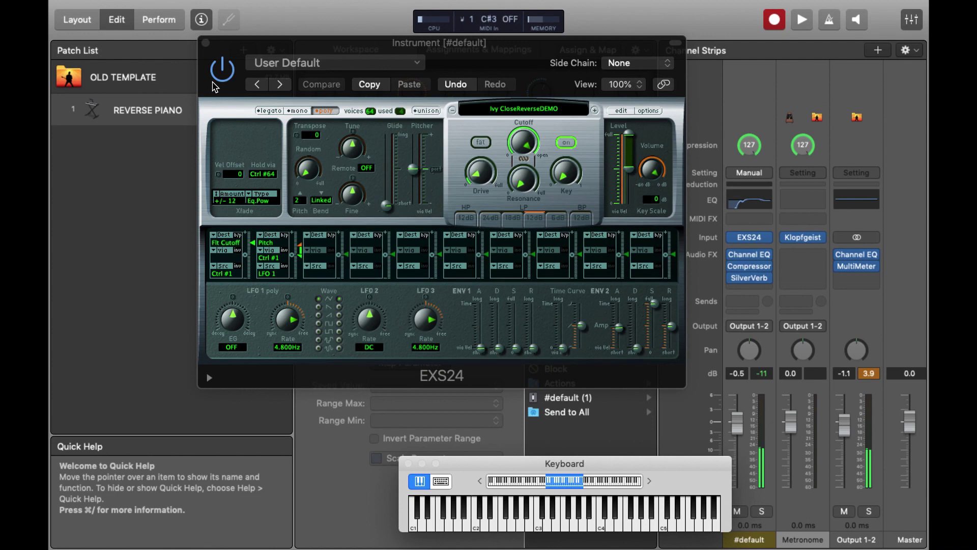
Insert a Stereo Delay on the piano and load its DELAY preset
click(768, 269)
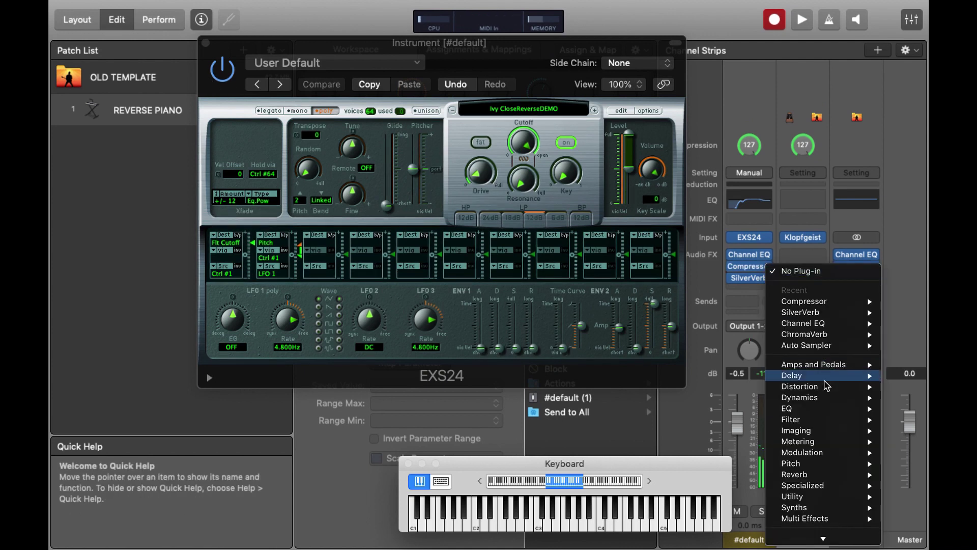
mouse_move(824, 379)
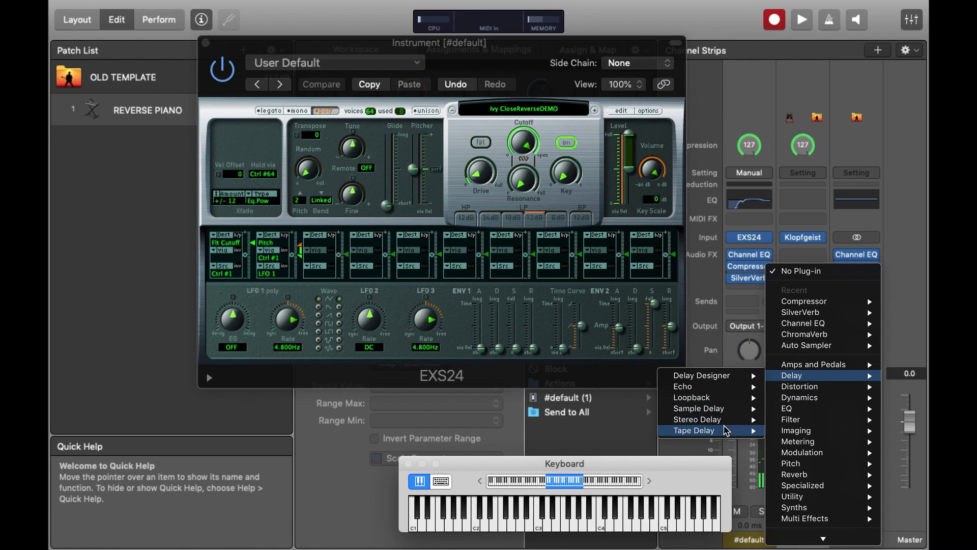
click(720, 419)
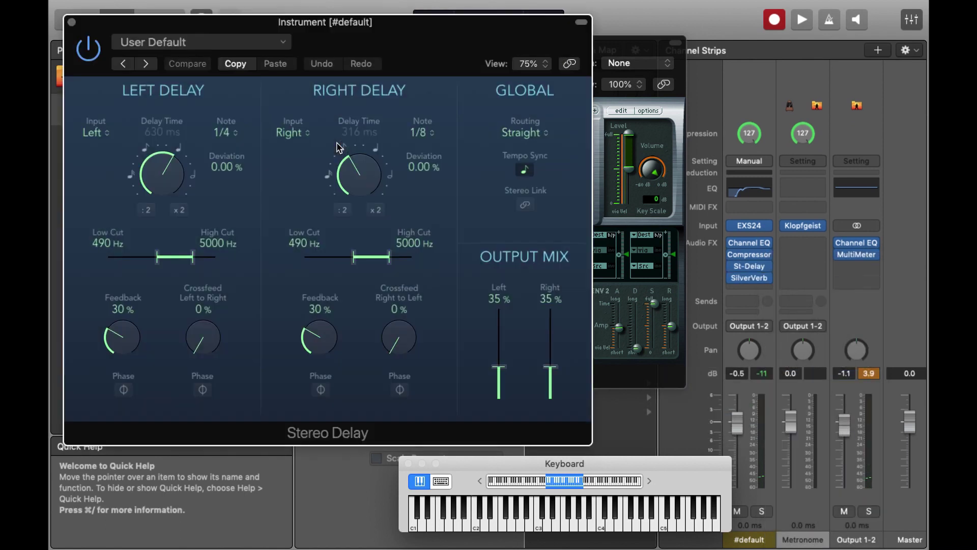
click(150, 65)
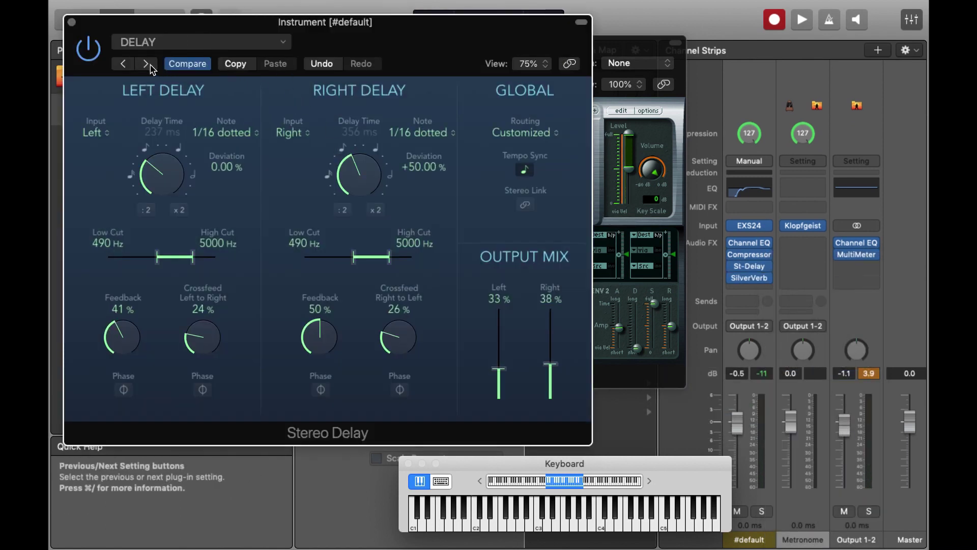
key(x)
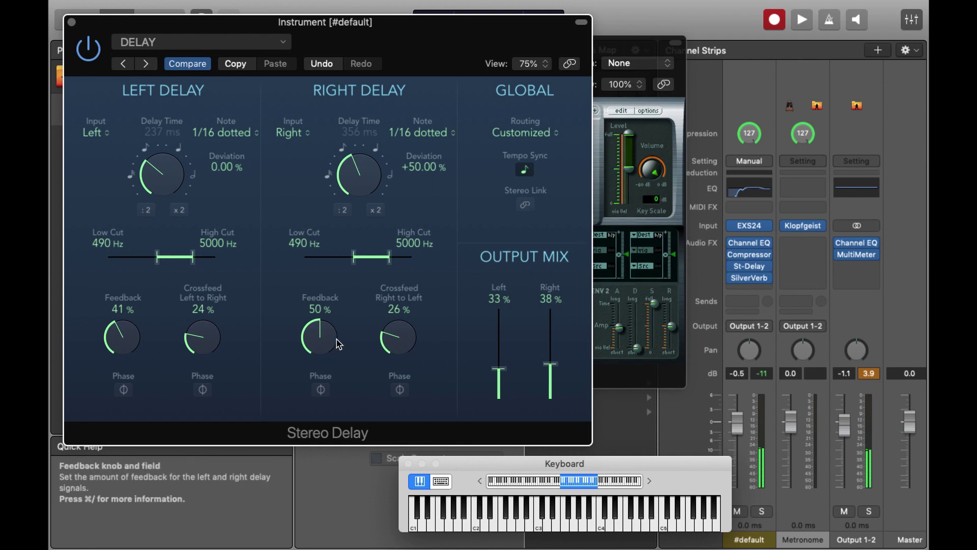
Set delay feedback to 51%/59%, crossfeed to 40%/38%, and the right delay to a 1/8 note
drag(319, 337, 320, 326)
drag(130, 340, 130, 327)
drag(202, 338, 203, 320)
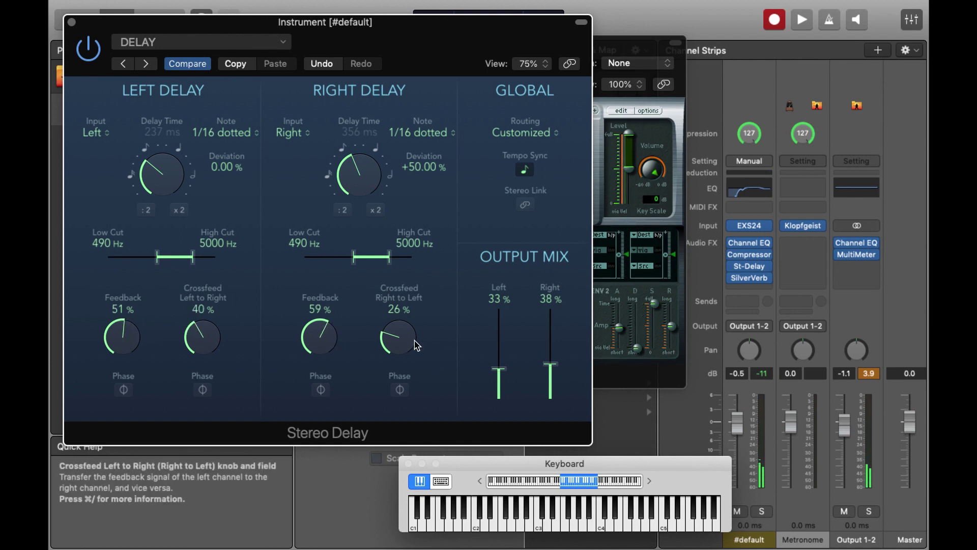
drag(399, 338, 399, 327)
click(421, 132)
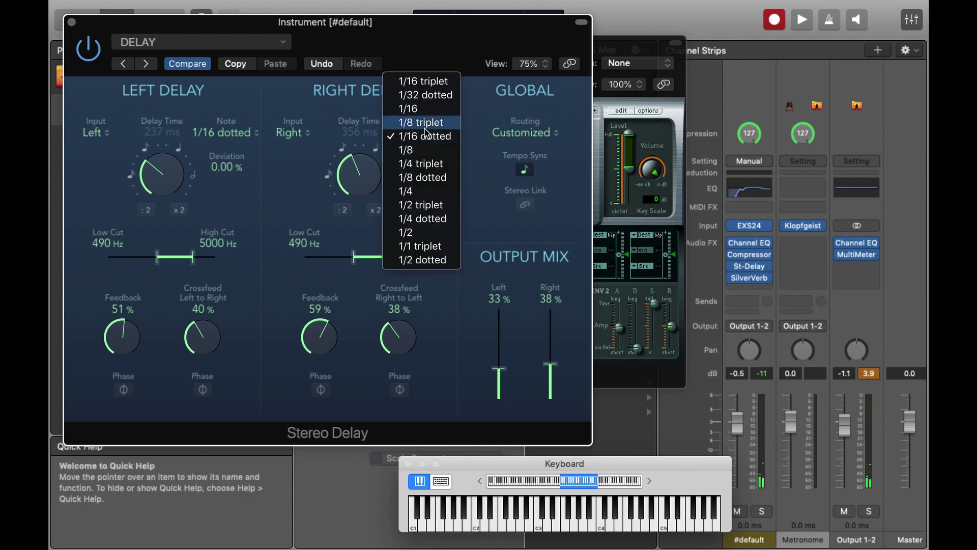
click(428, 150)
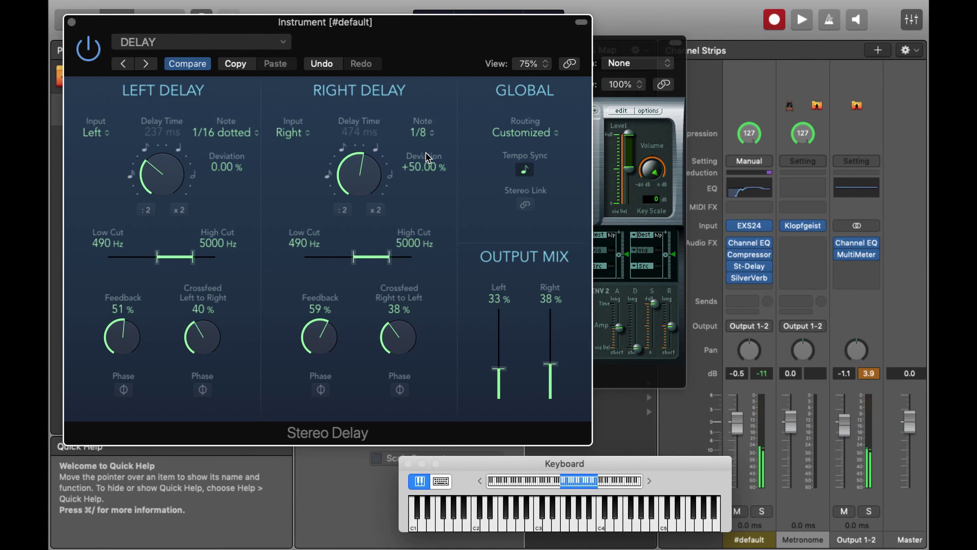
key(z)
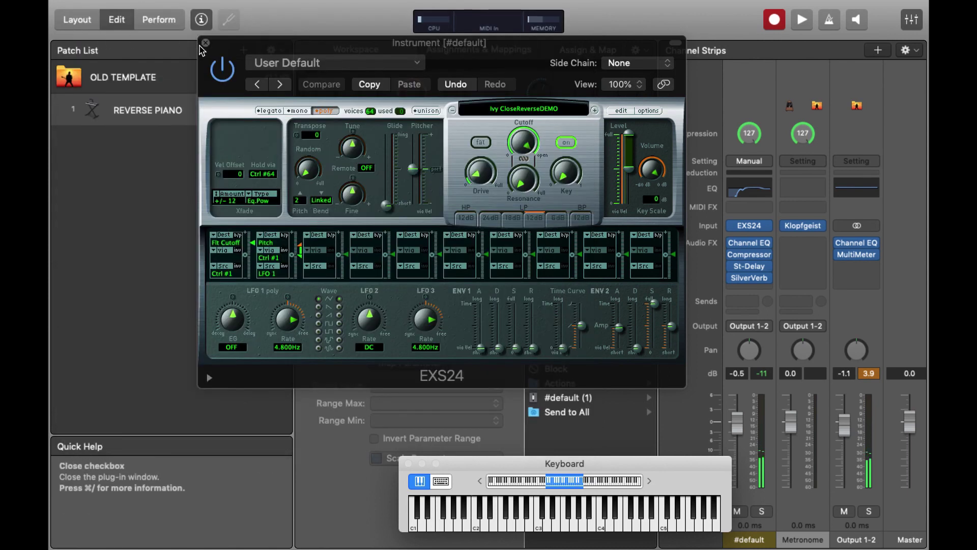
Close the instrument window and load the Big PD shimmer pad from the Channel Strip Library
click(202, 44)
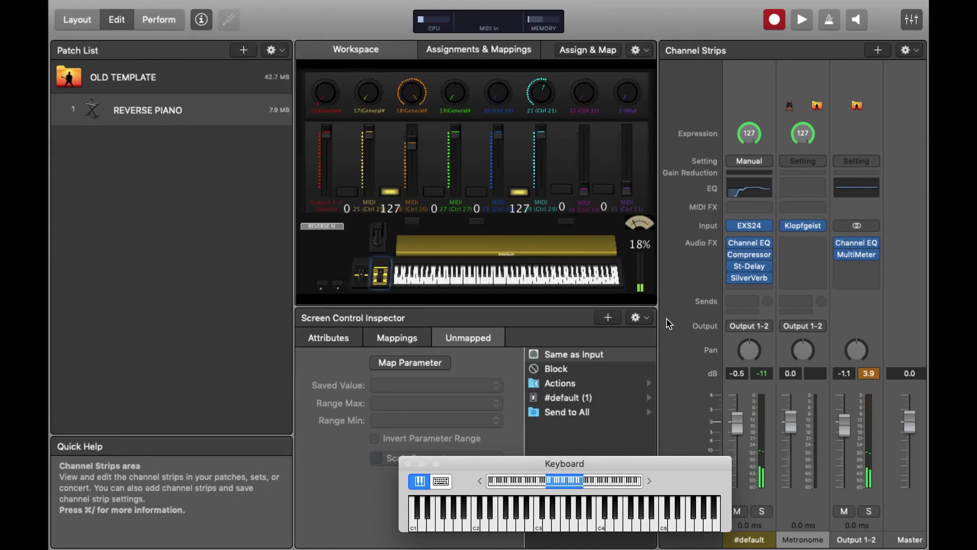
click(747, 93)
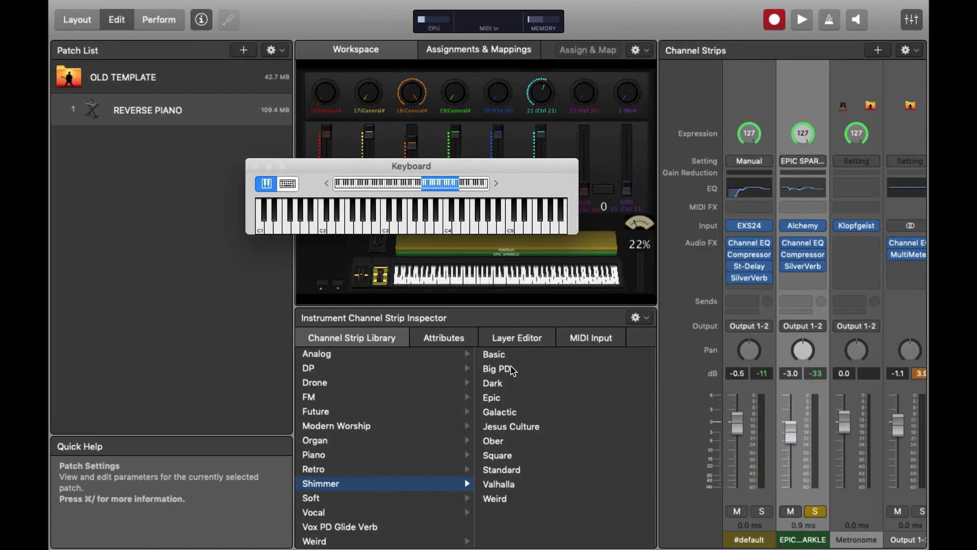
click(511, 369)
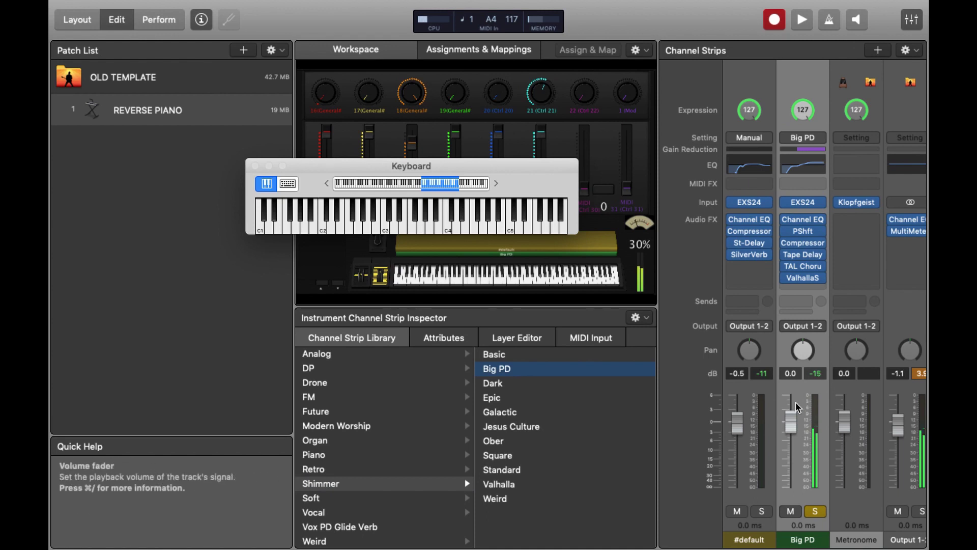
Pull the Big PD pad down to about -11 dB, adjust soloing, and reopen the piano's EXS24
drag(790, 421, 783, 472)
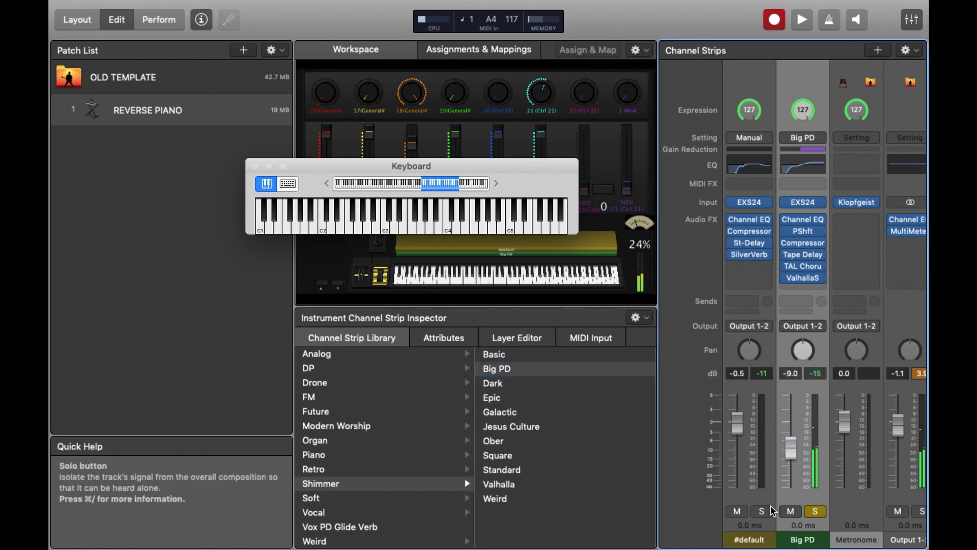
click(815, 511)
click(816, 511)
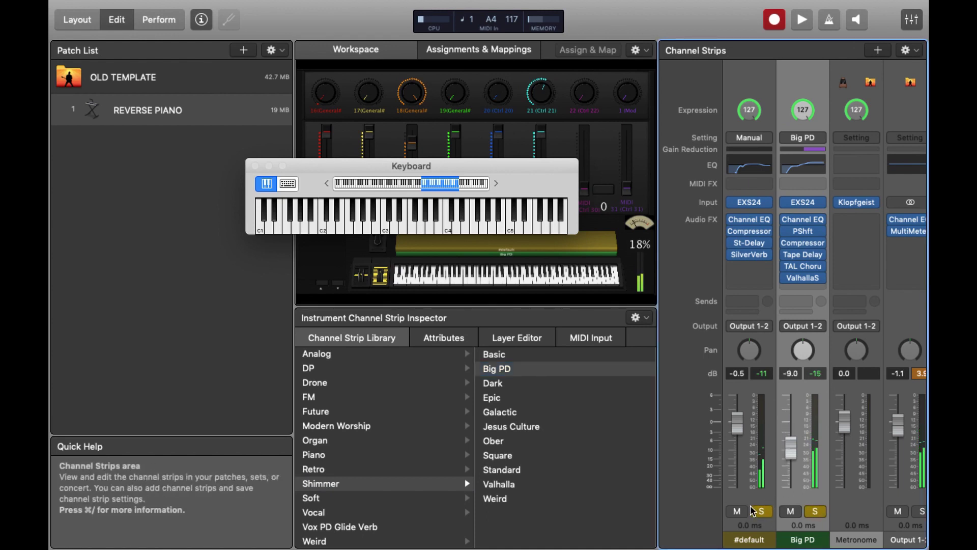
click(747, 202)
drag(790, 448, 795, 464)
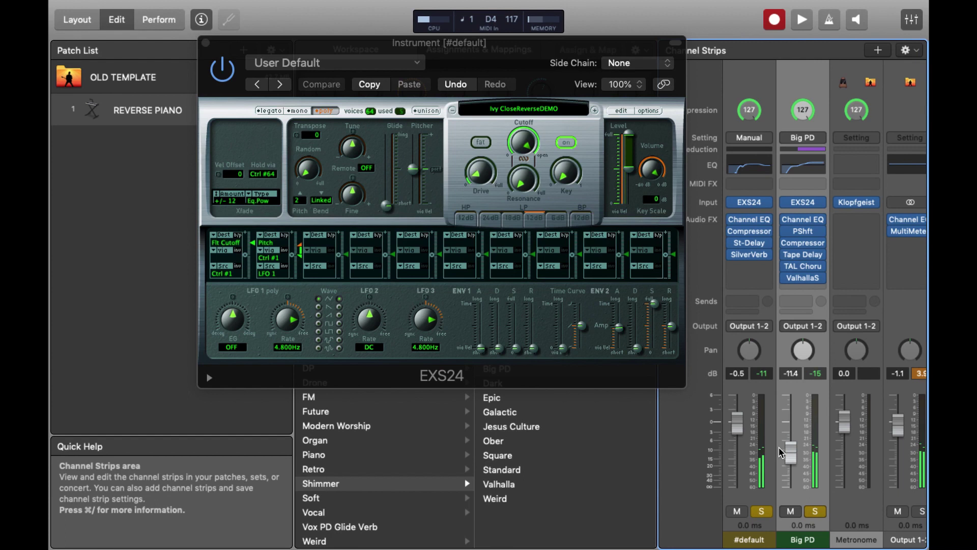
Lower the Big PD pad further and move the EXS24 window down the screen
drag(790, 451, 792, 465)
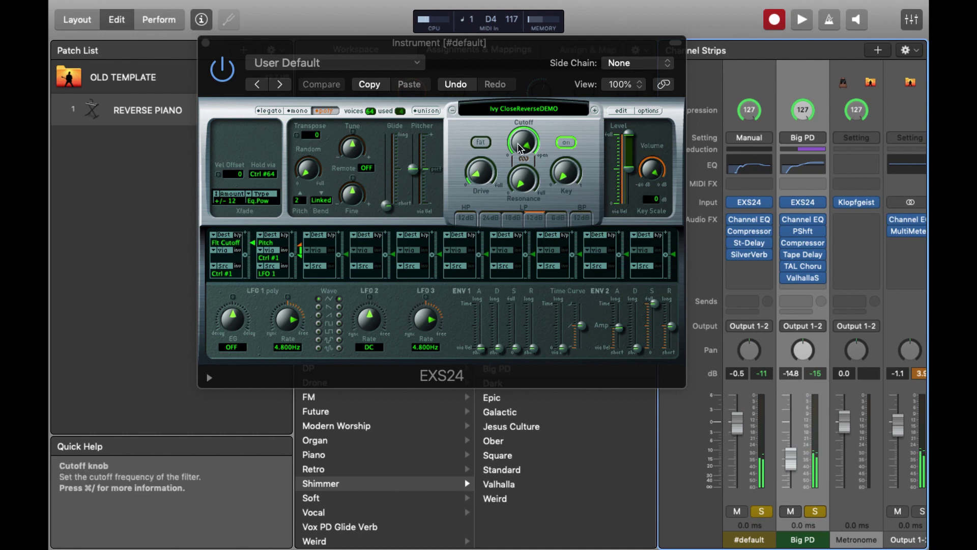
drag(527, 63, 503, 183)
key(super+k)
Turn the piano Channel EQ's 4750 Hz cut into a +8.5 dB boost at 1960 Hz
double_click(750, 164)
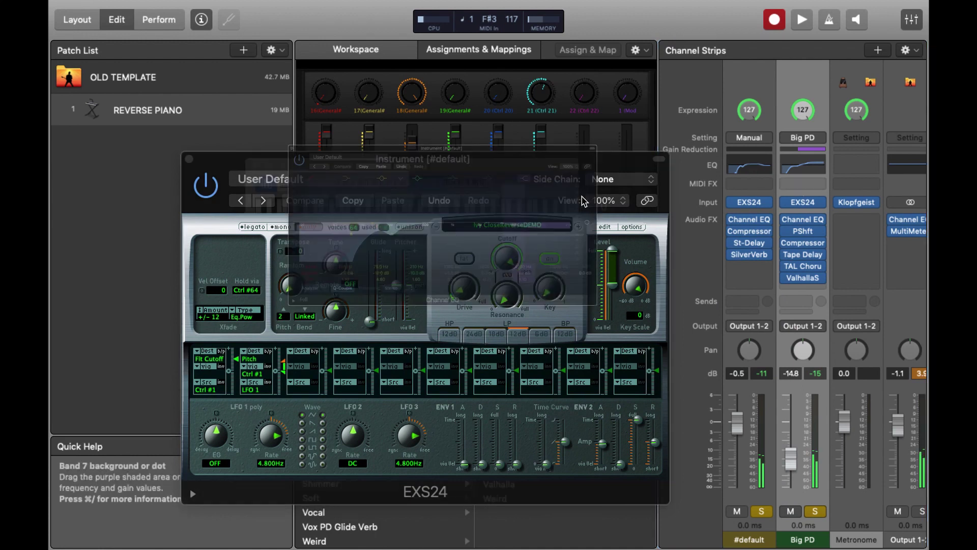
drag(614, 216, 542, 168)
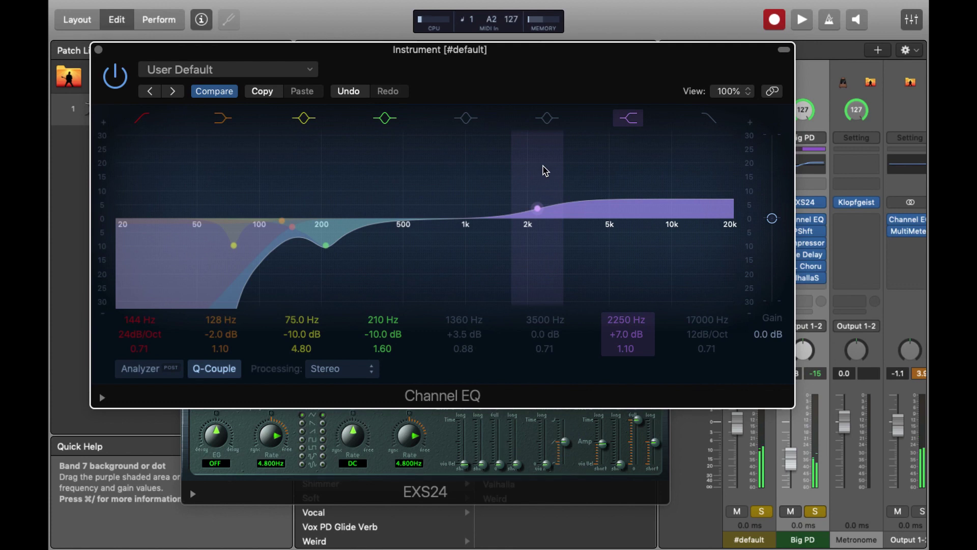
drag(545, 171, 532, 165)
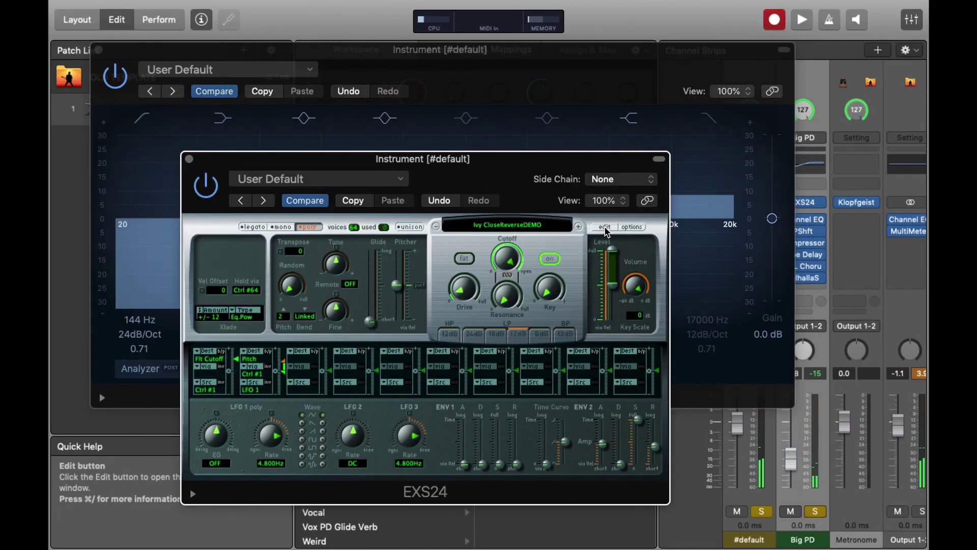
Change every zone's sample Start from 10000 to 0 and save Ivy CloseReverseDEMO.exs
click(604, 227)
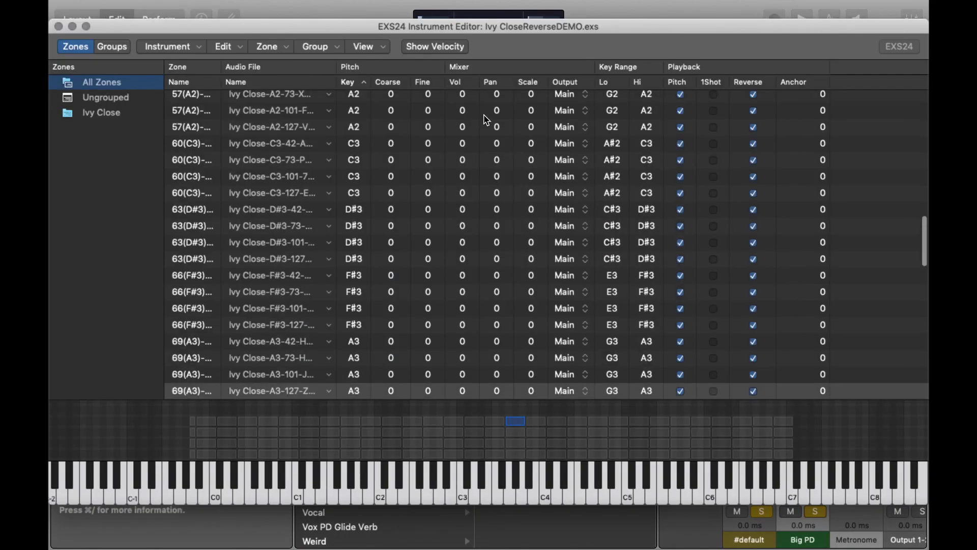
click(364, 46)
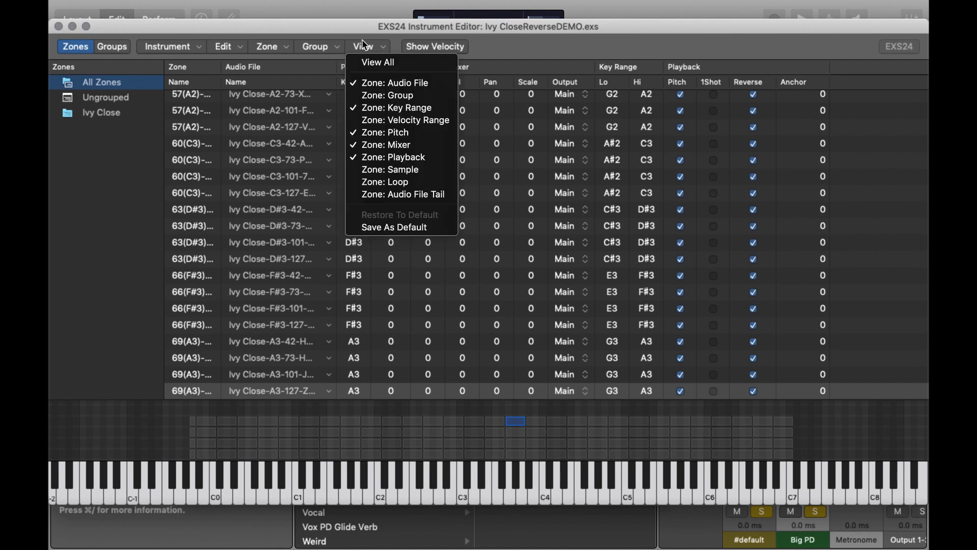
click(417, 170)
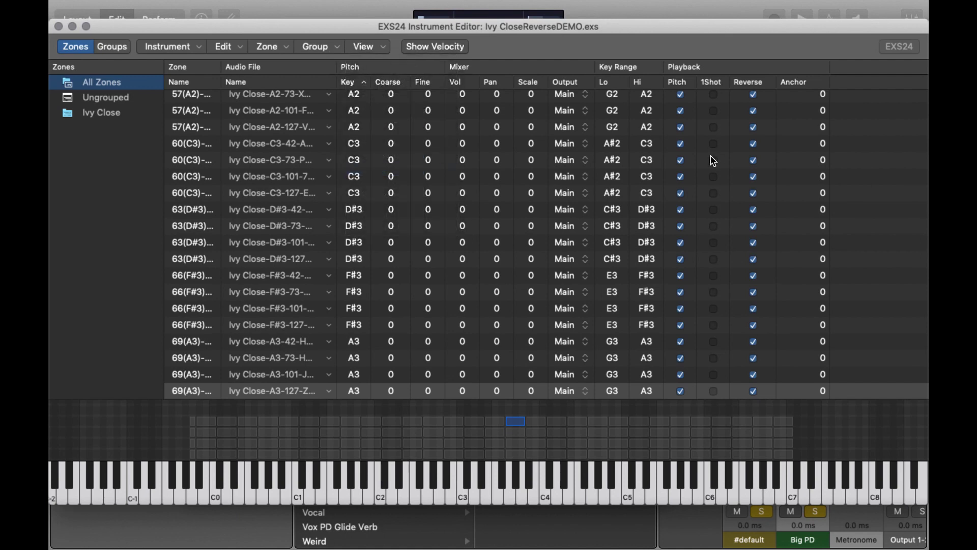
click(878, 174)
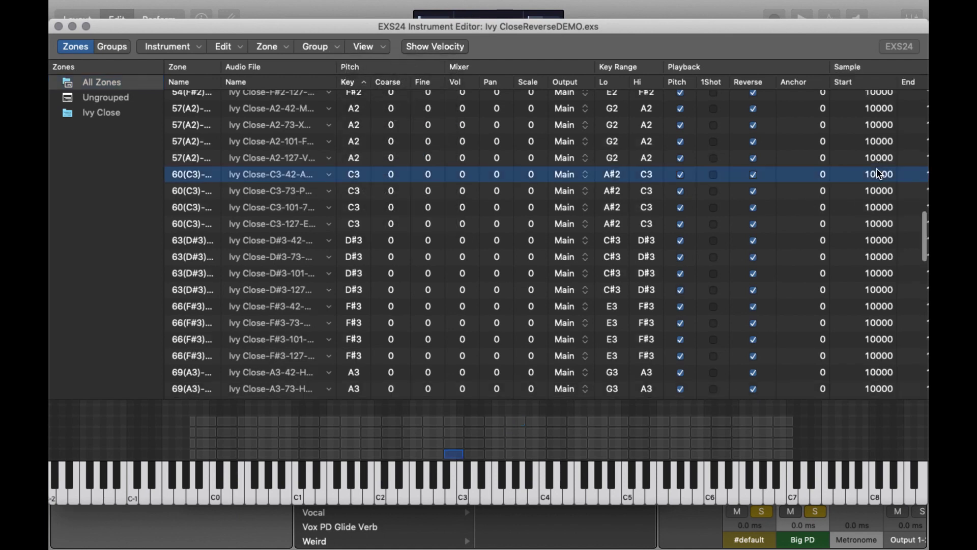
key(super+a)
double_click(878, 174)
text(0)
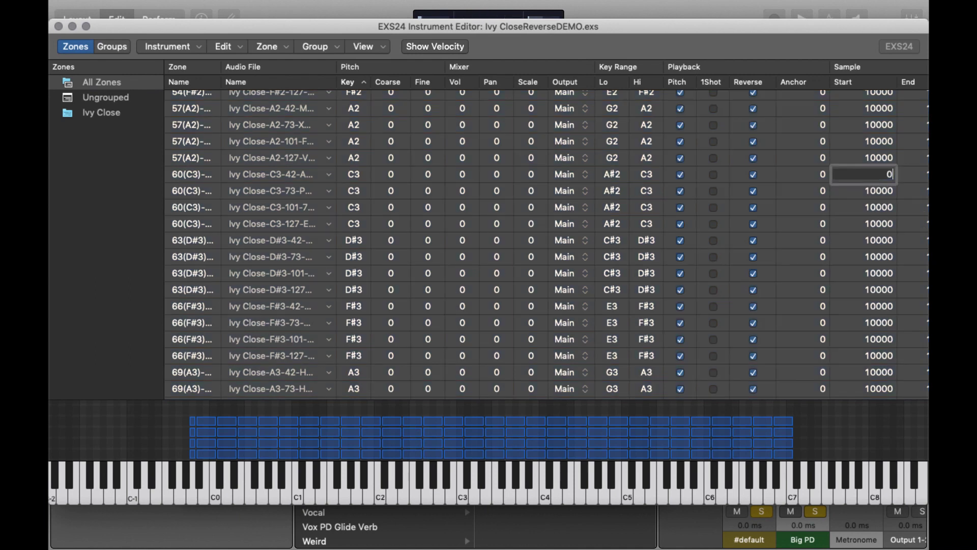
key(Return)
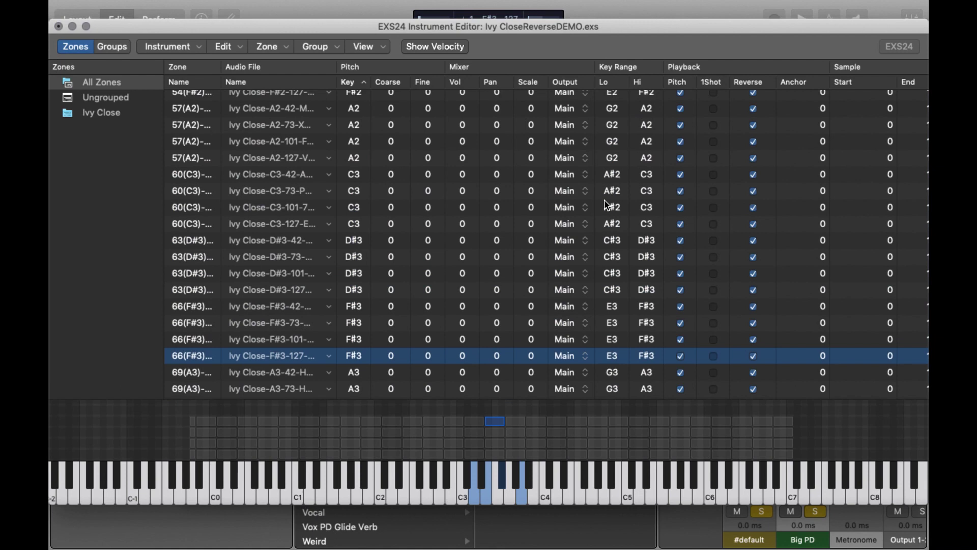
click(59, 26)
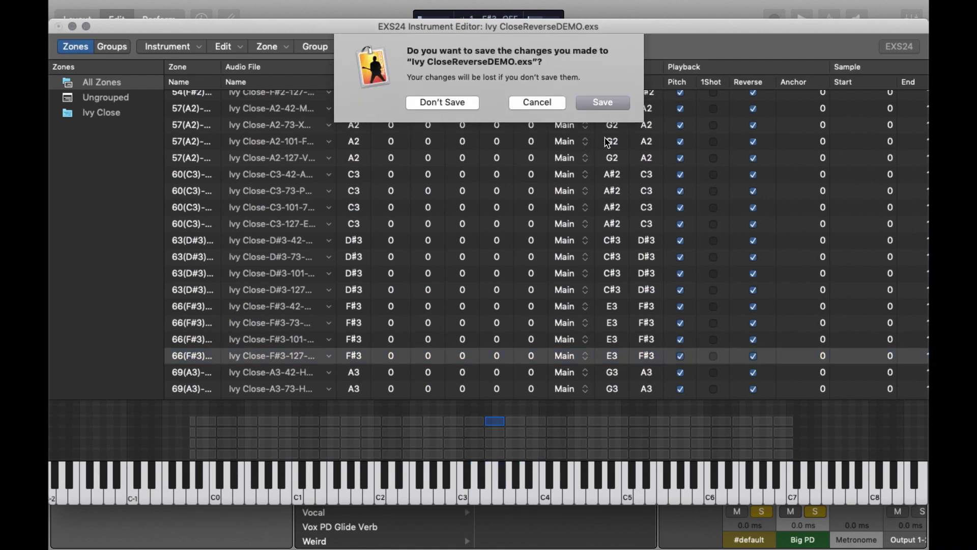
click(603, 103)
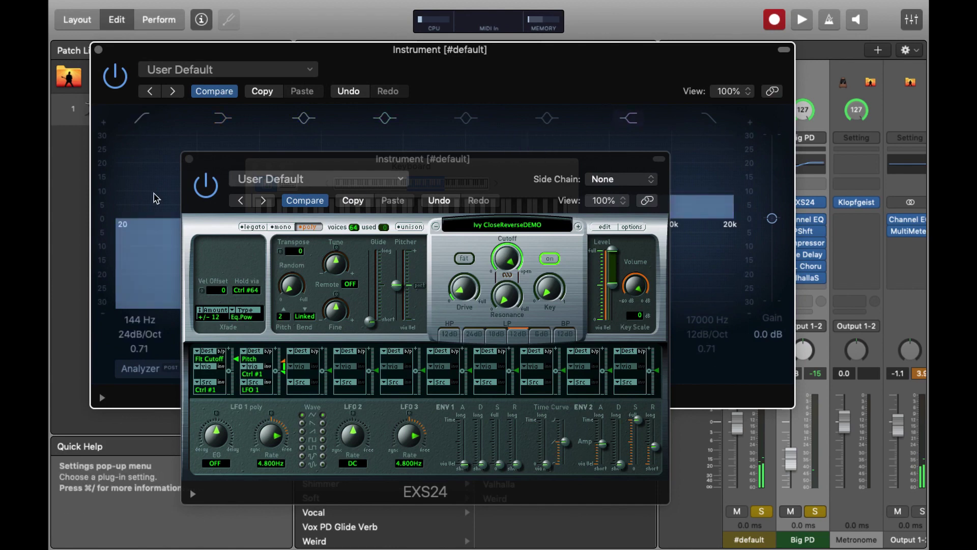